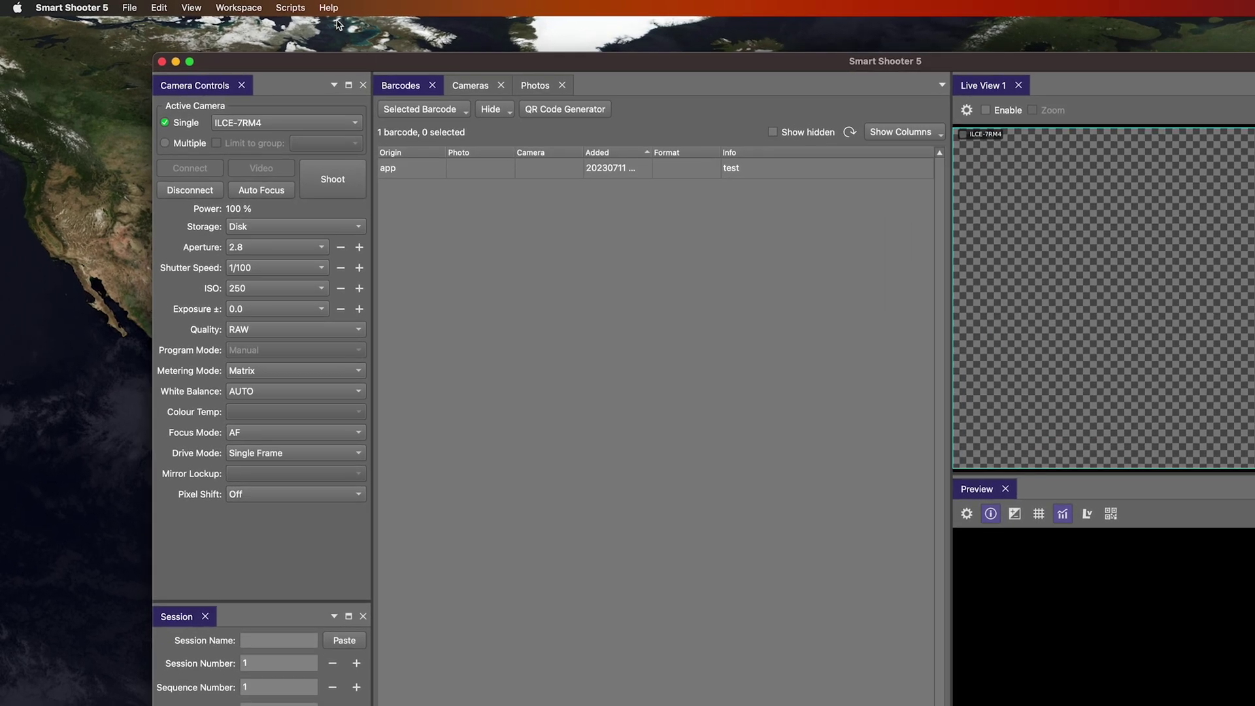
- Browse the help options, then launch the bulk QR code generator from Smart Shooter 5
click(291, 7)
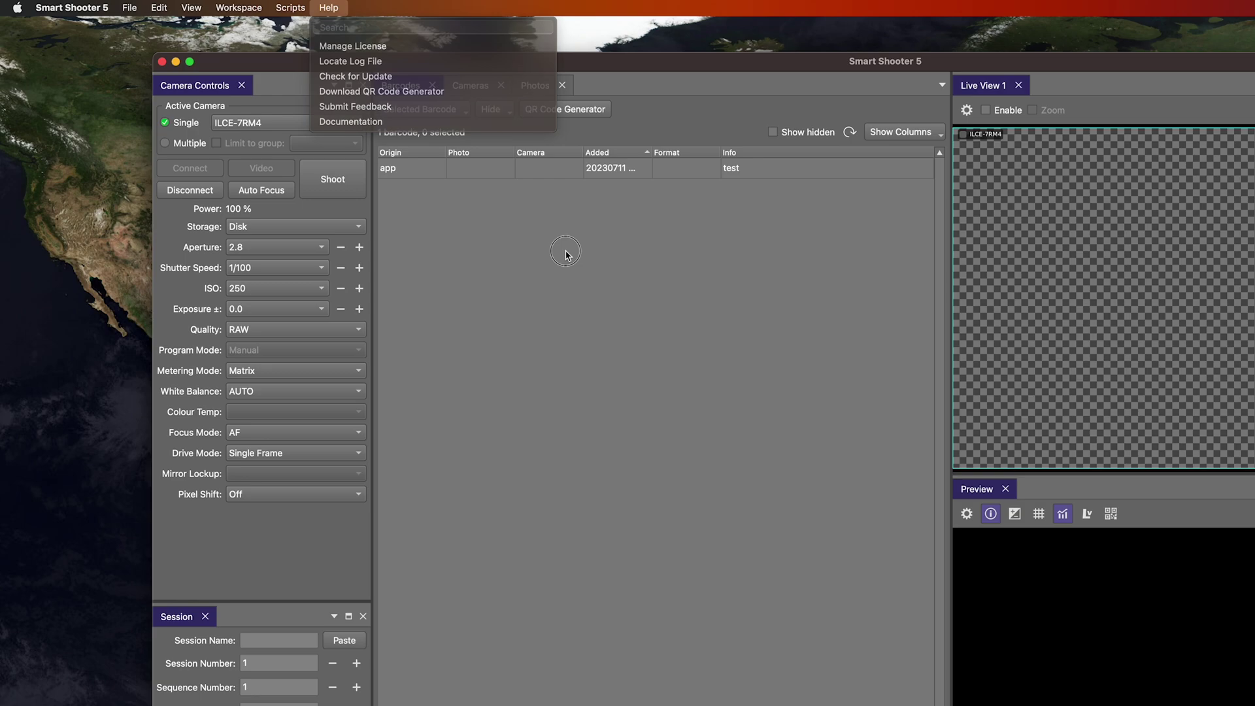
click(565, 253)
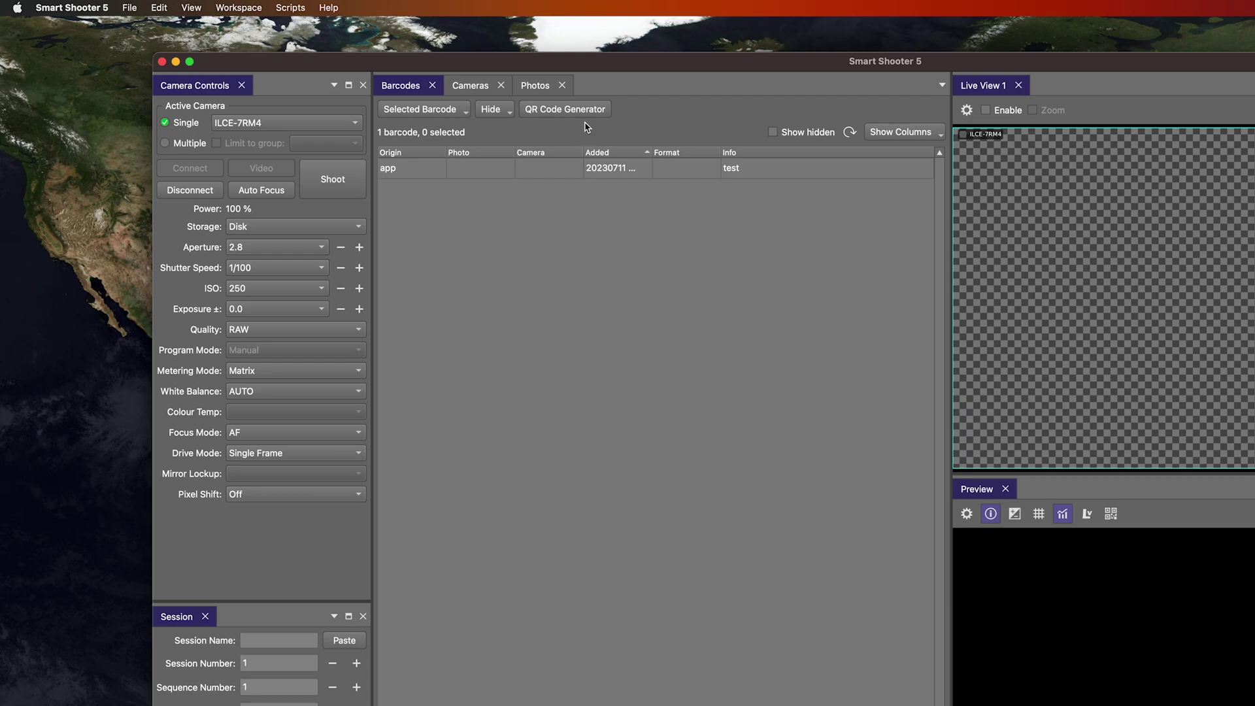
click(567, 110)
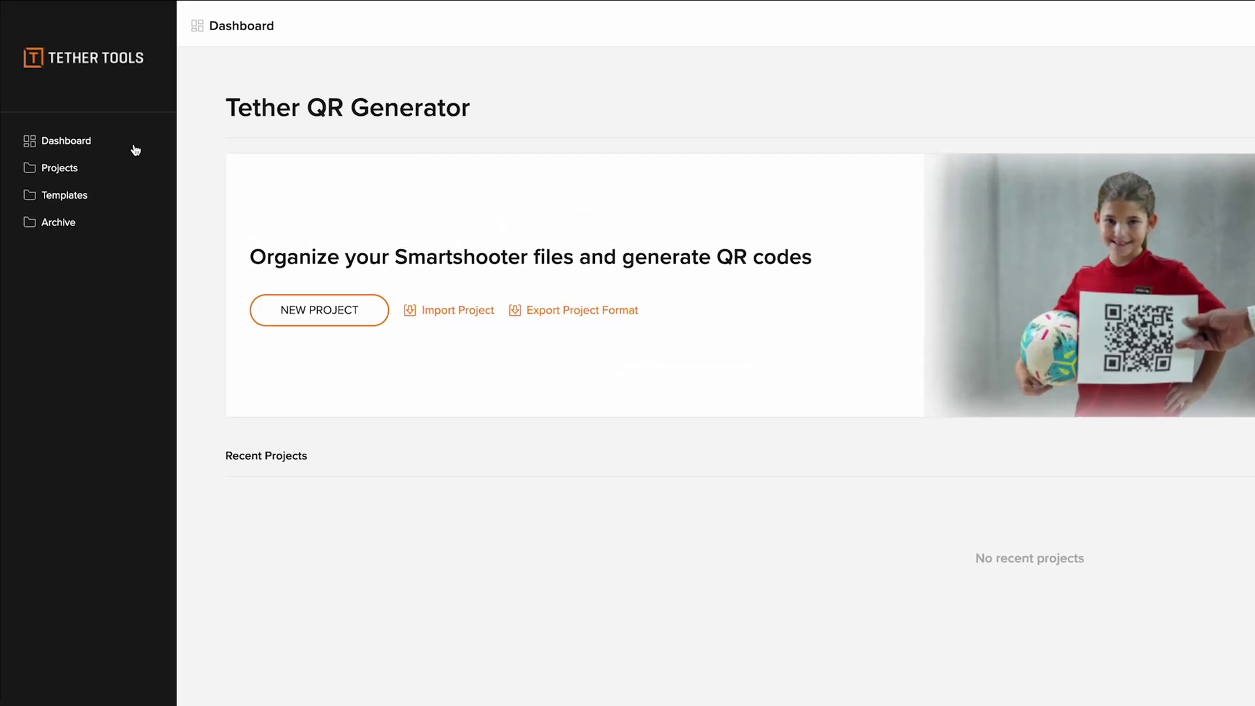
click(116, 168)
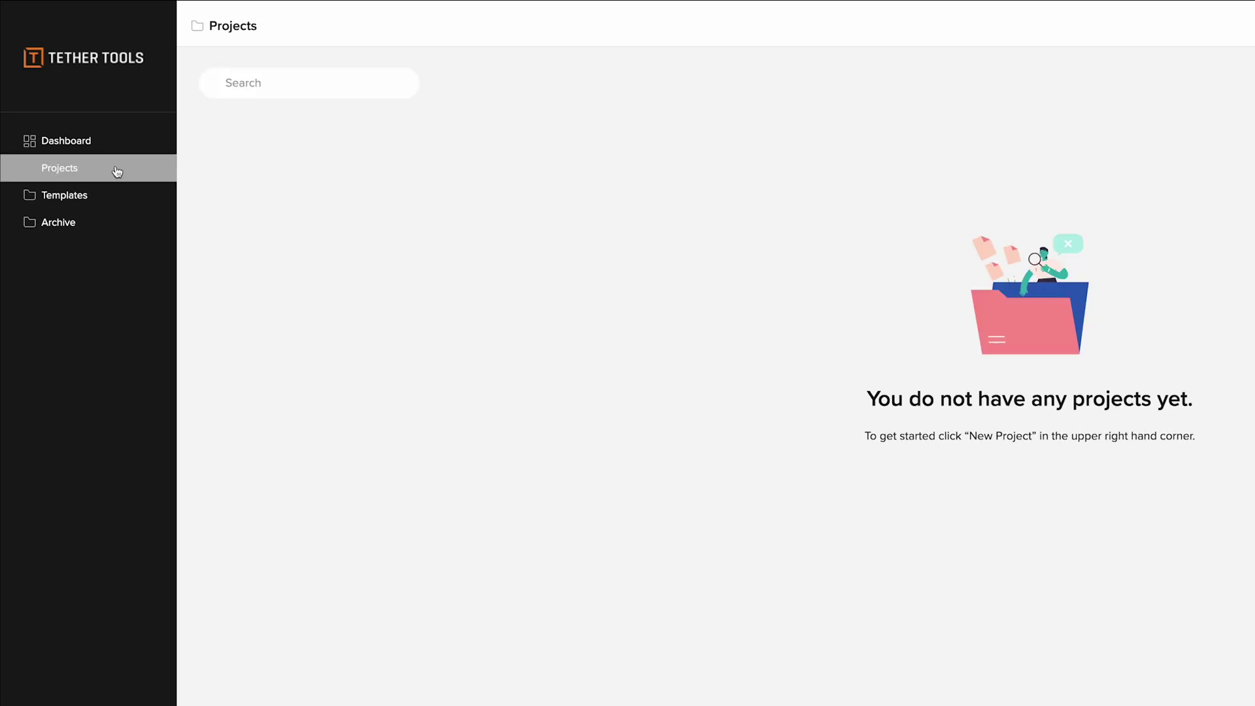
click(110, 203)
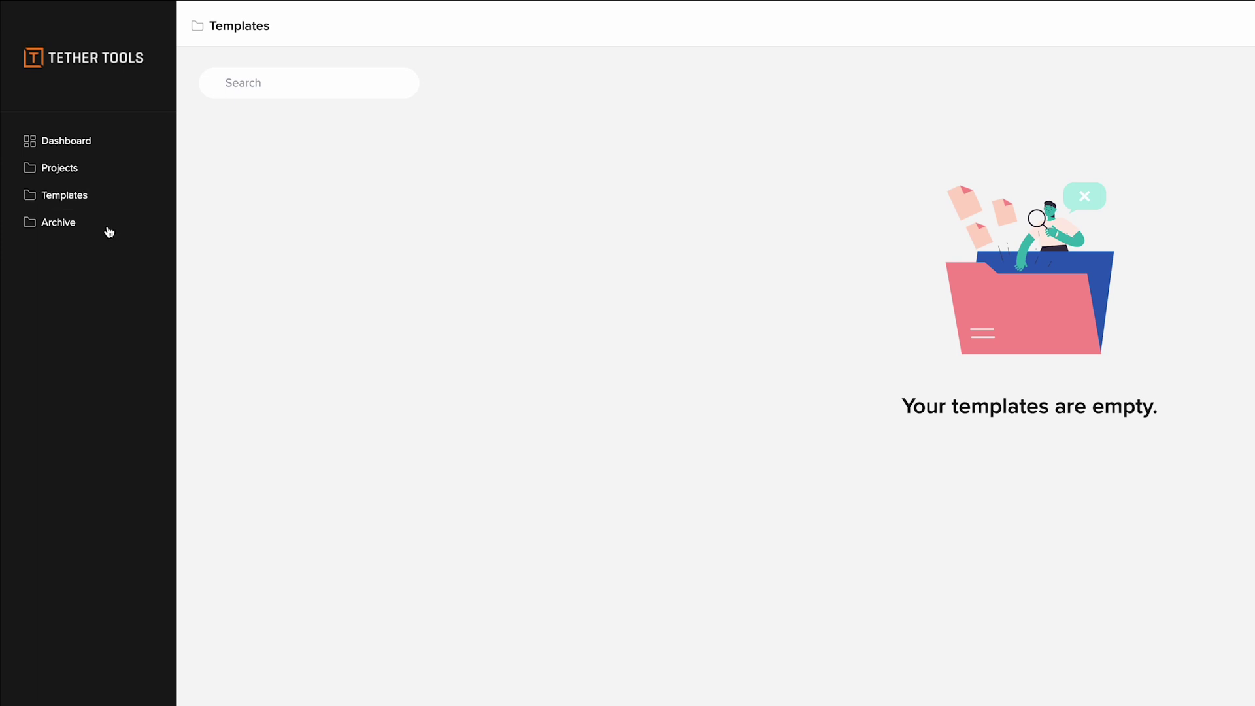
click(109, 232)
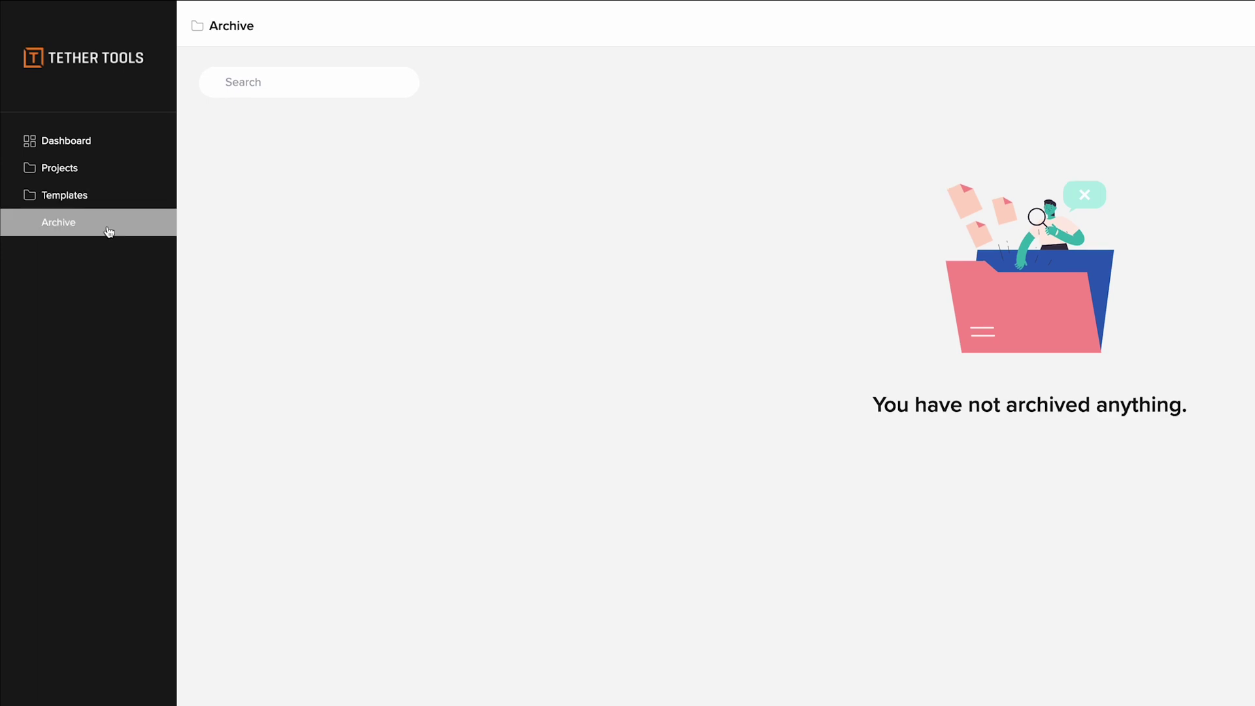
click(80, 145)
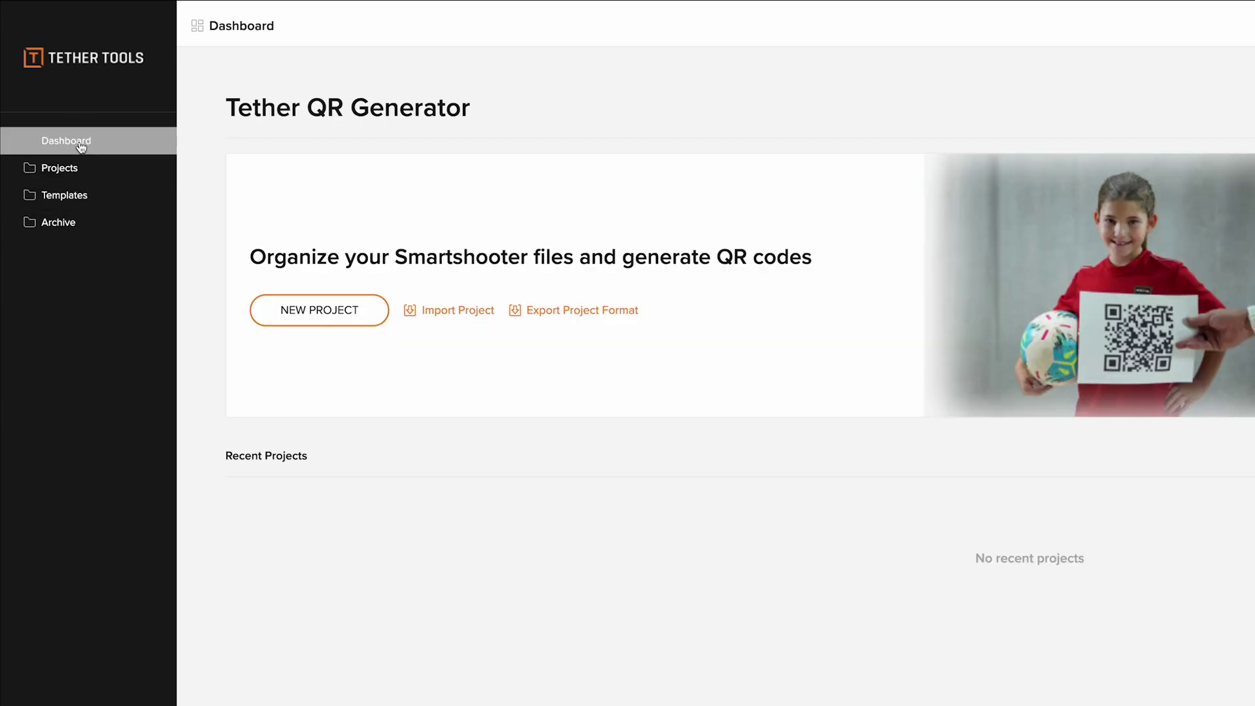
- Start a new project and set its date to July 20, 2023
click(284, 311)
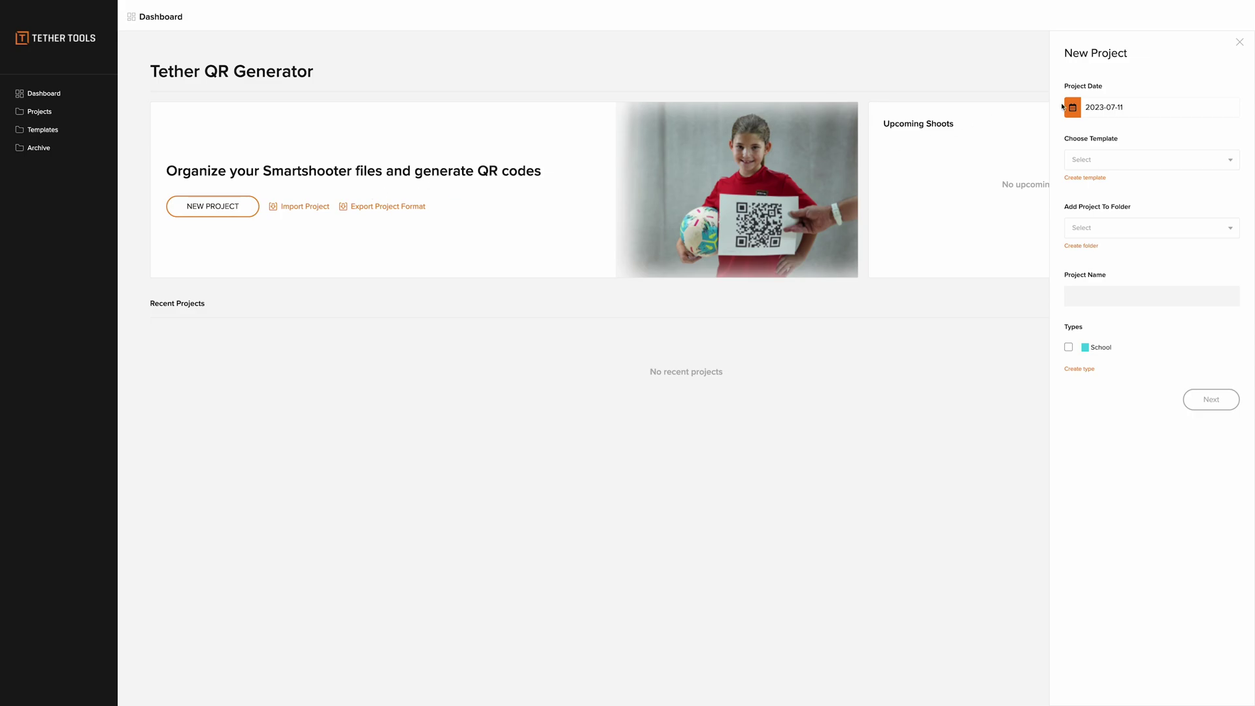
click(1072, 107)
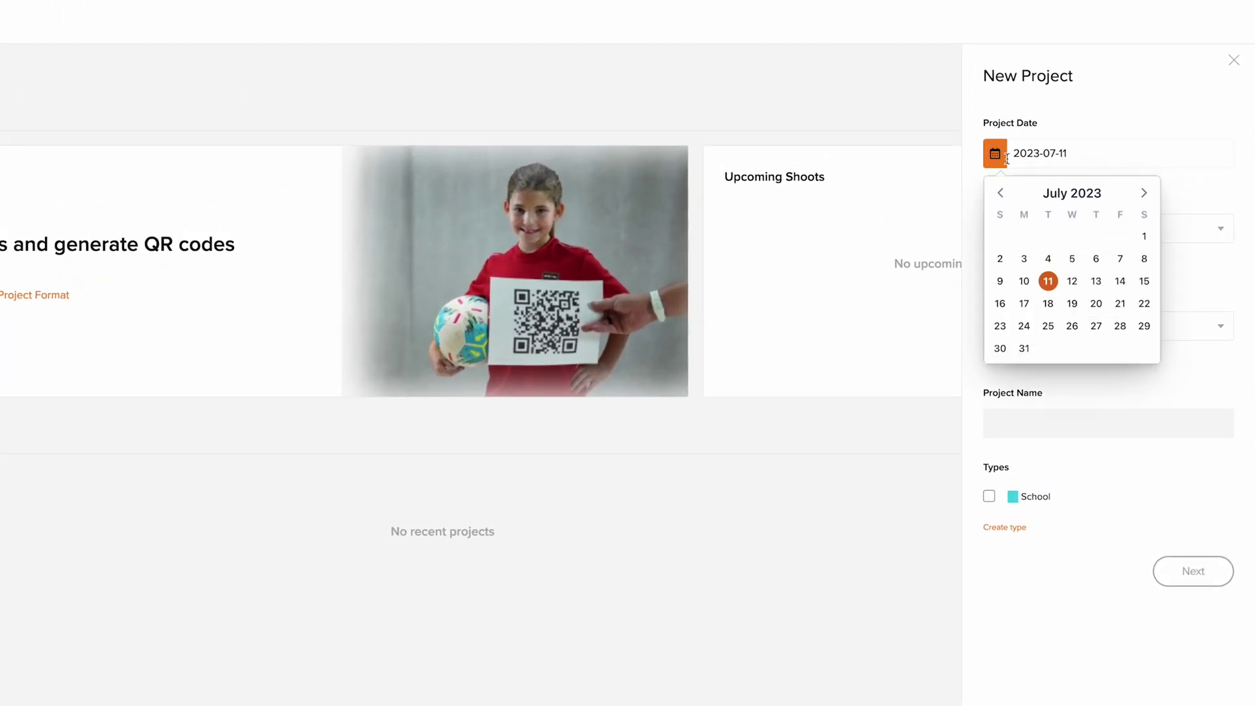
click(1095, 305)
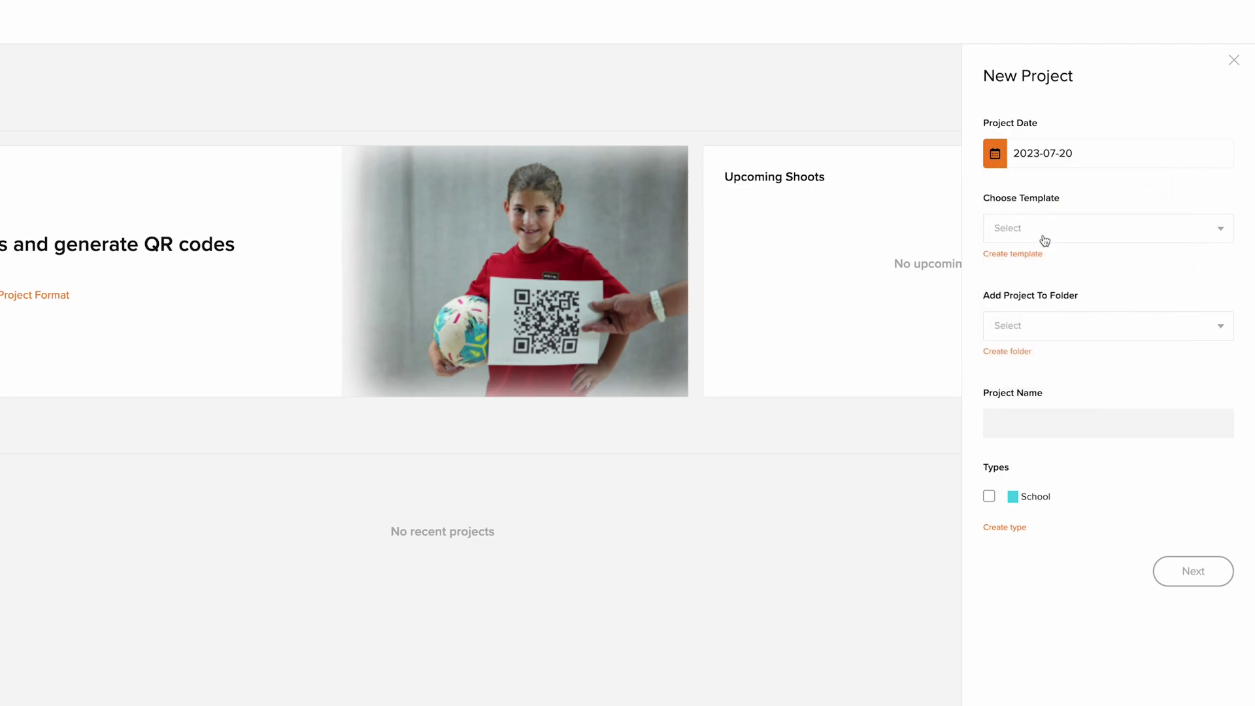
- Create a template named 'Class' with Last Name as its first field
click(1023, 257)
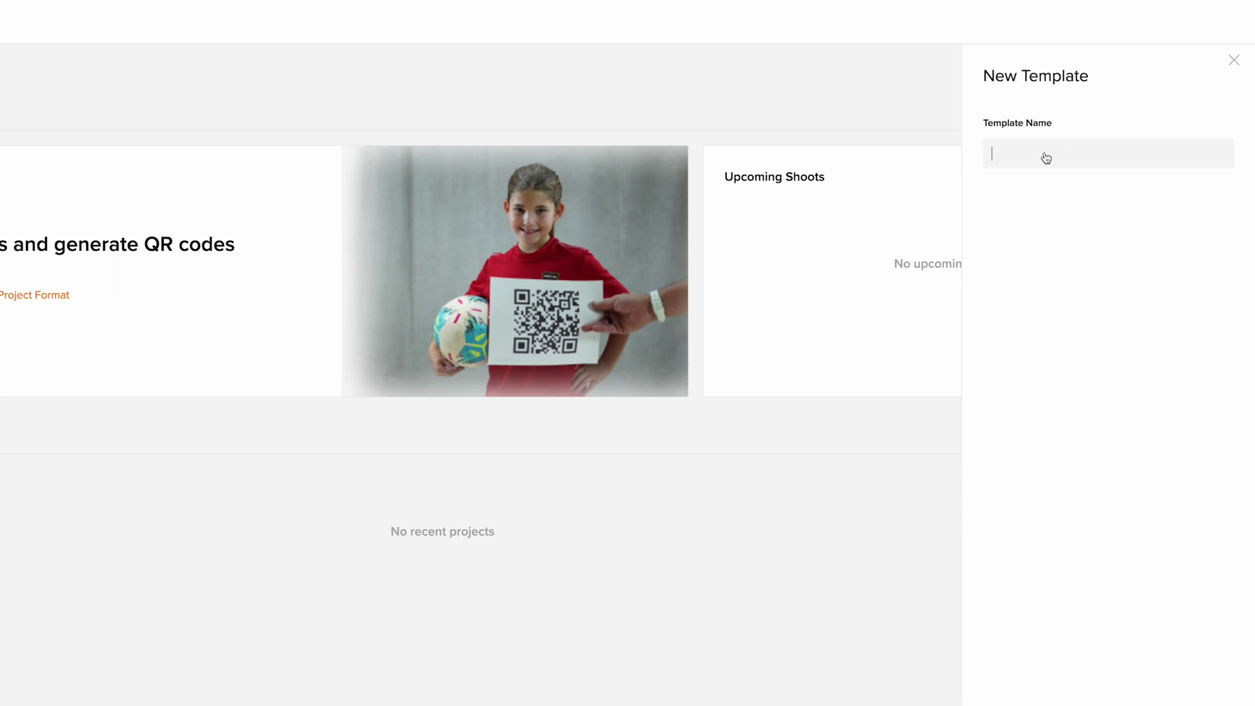
text(Class)
key(Return)
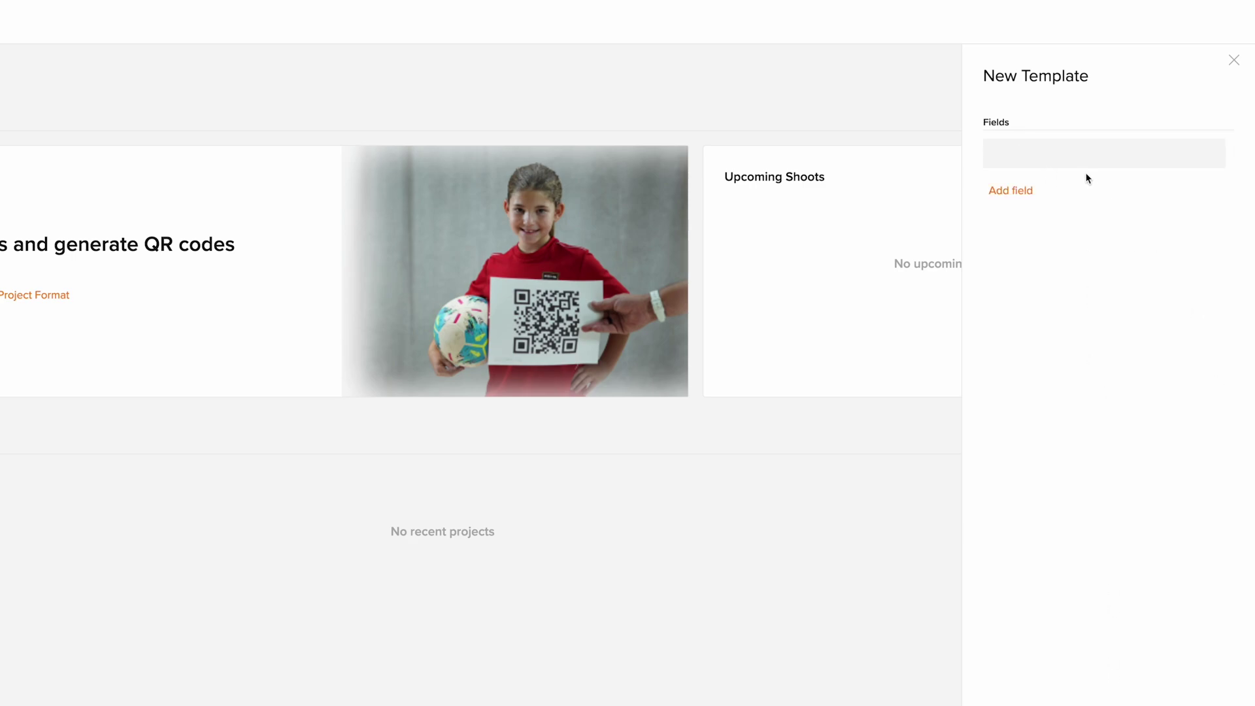
click(1083, 160)
text(Last Name)
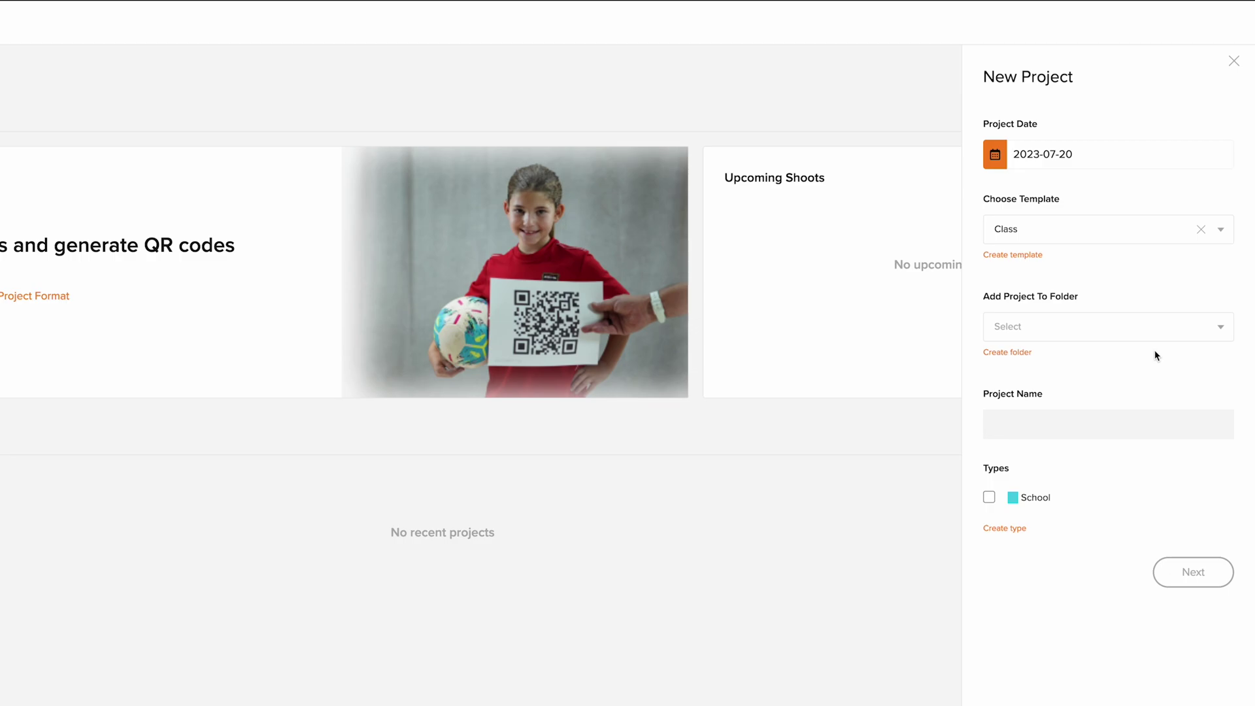
- Create a 'School Photography' folder to hold the new project
click(1024, 356)
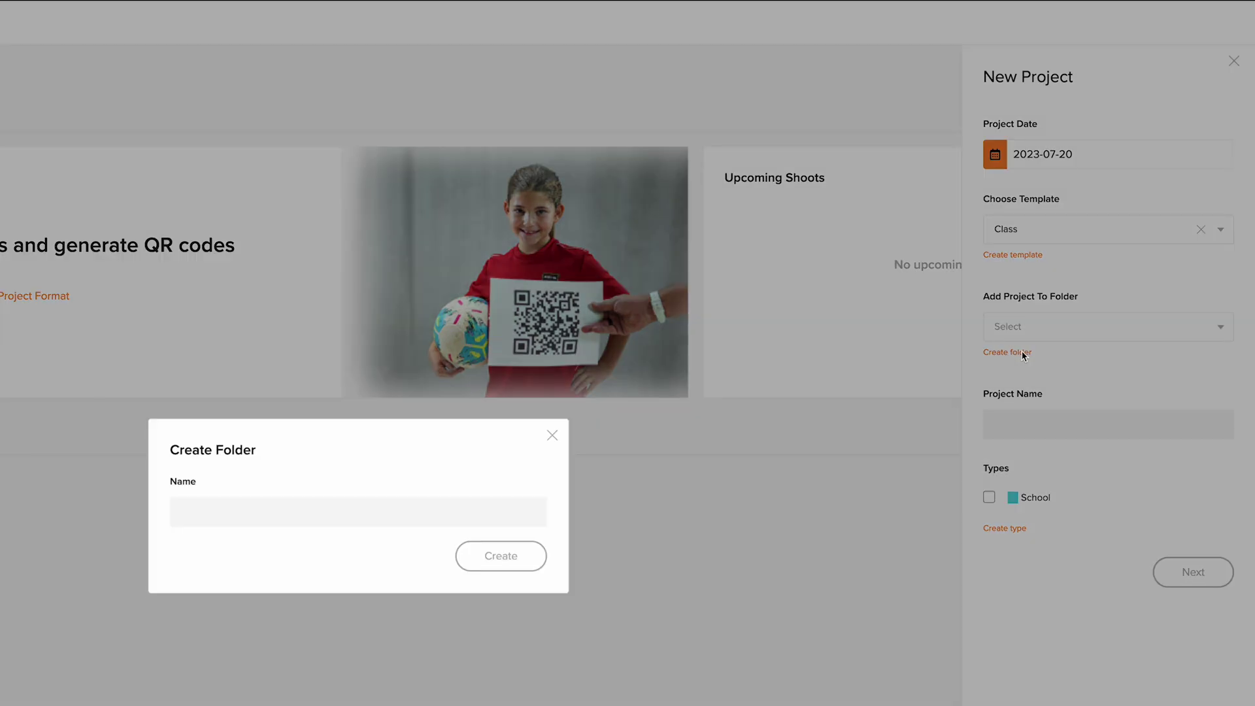
click(513, 513)
text(Scho)
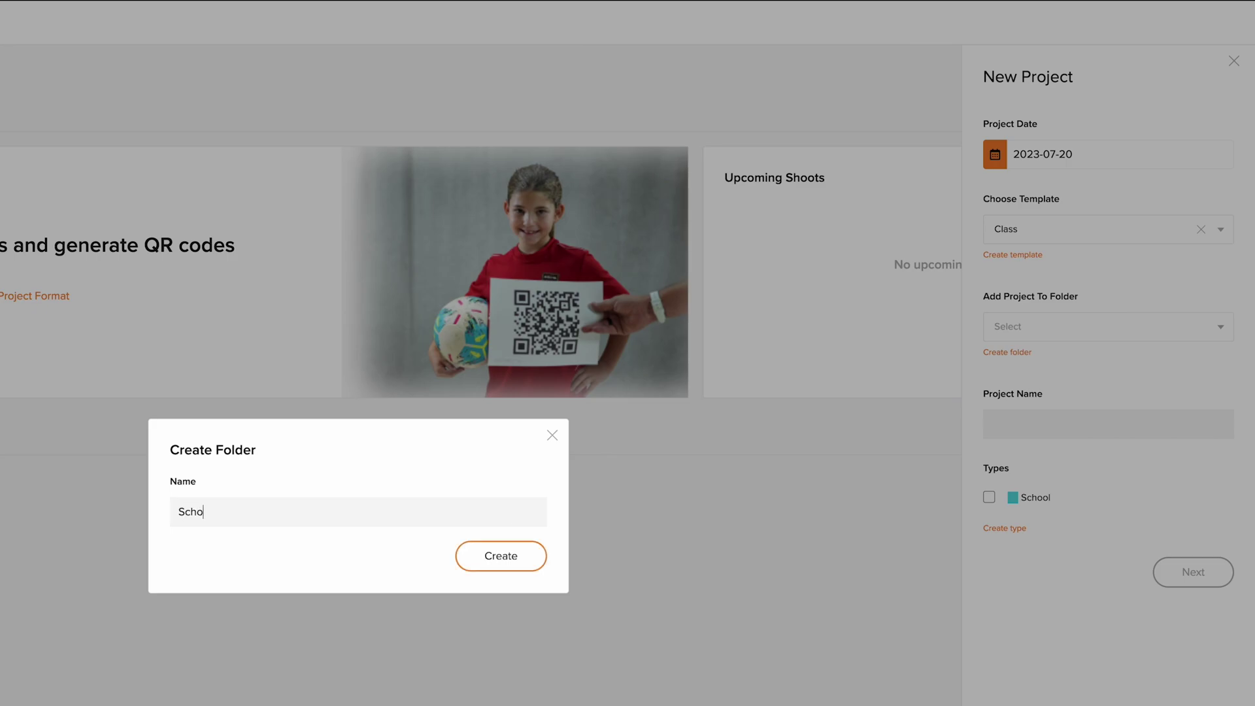
text(ol Photography)
click(484, 570)
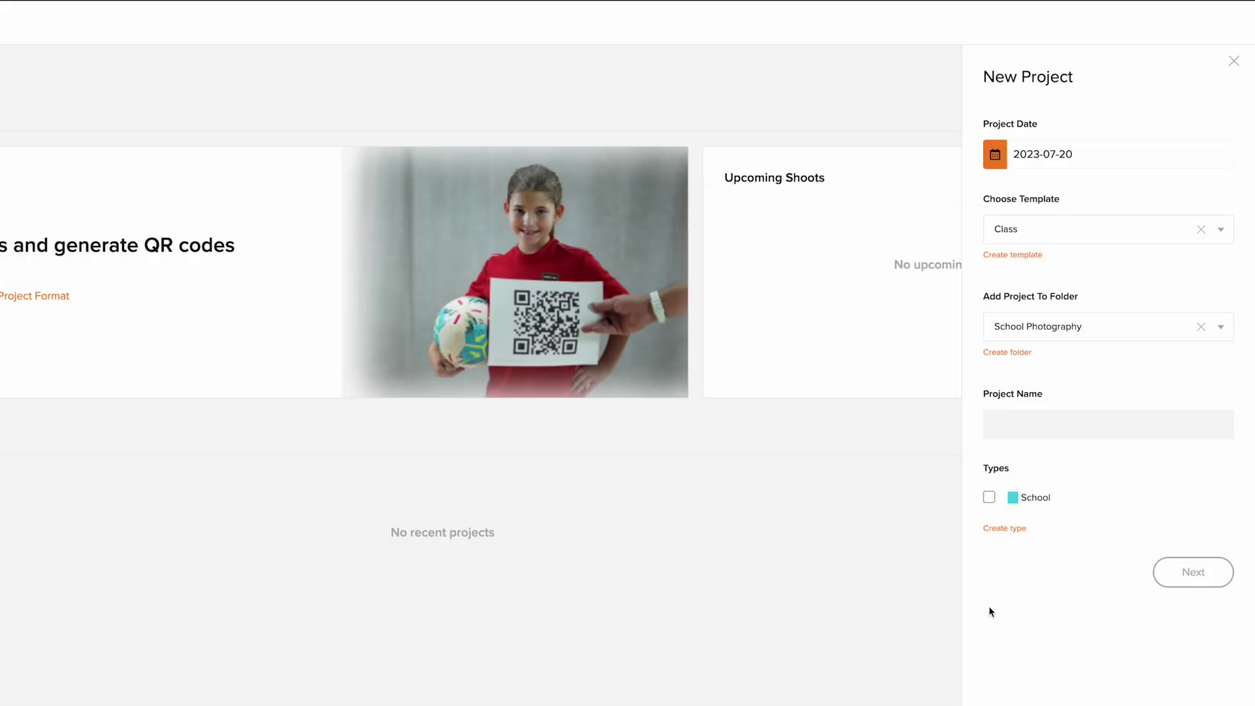
- Name the project 'P.S. 85', tag it with the School type, and continue to fields
click(1020, 431)
text(P.S. 85)
click(1001, 531)
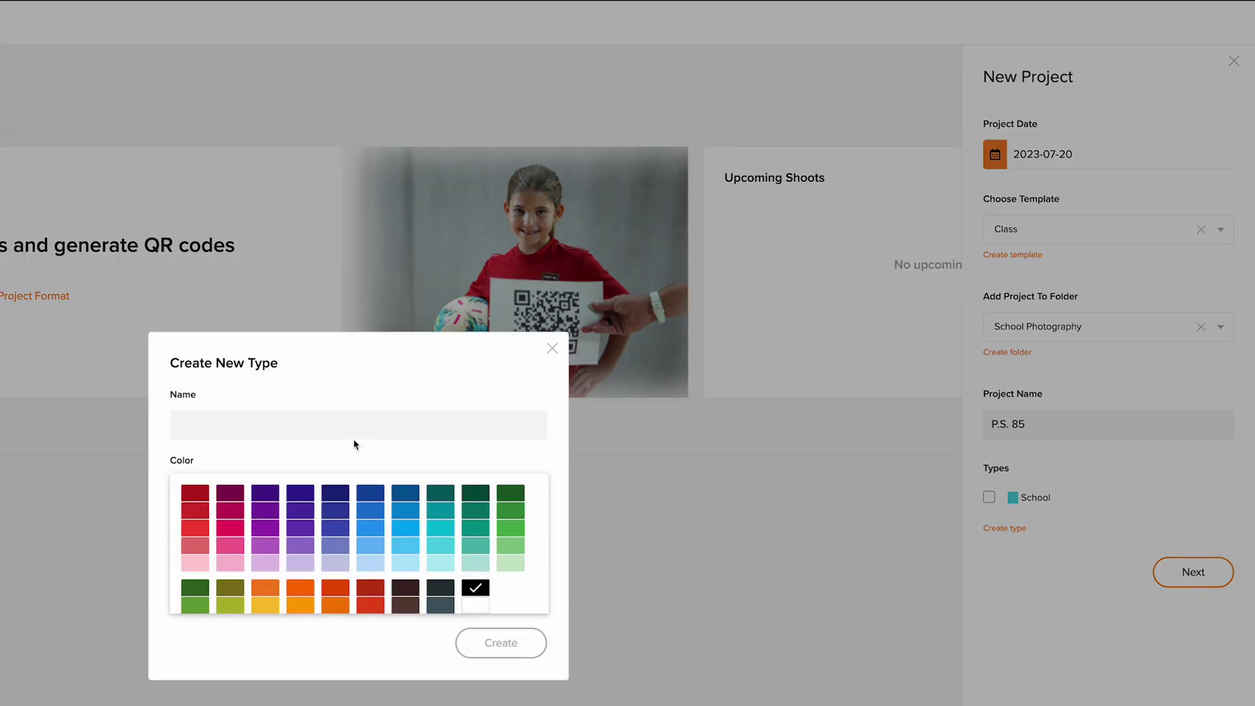
click(350, 429)
scroll(376, 540, down, 3)
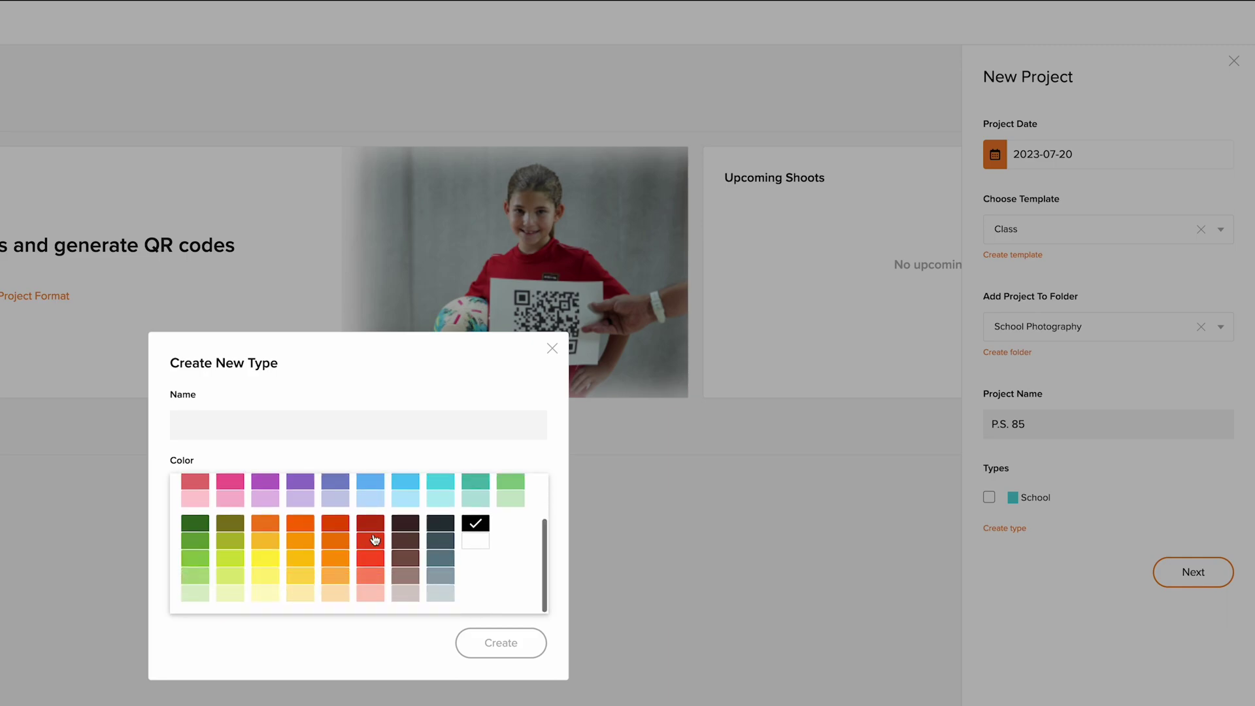
click(553, 349)
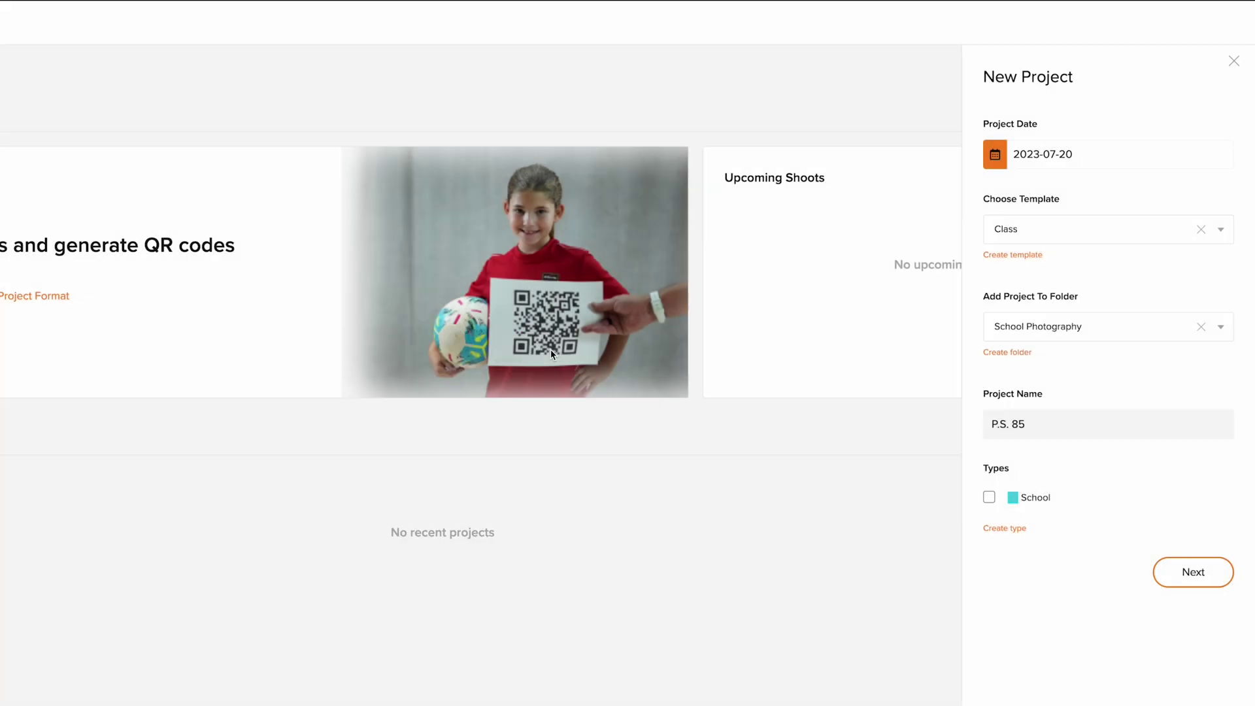
click(989, 497)
click(1172, 581)
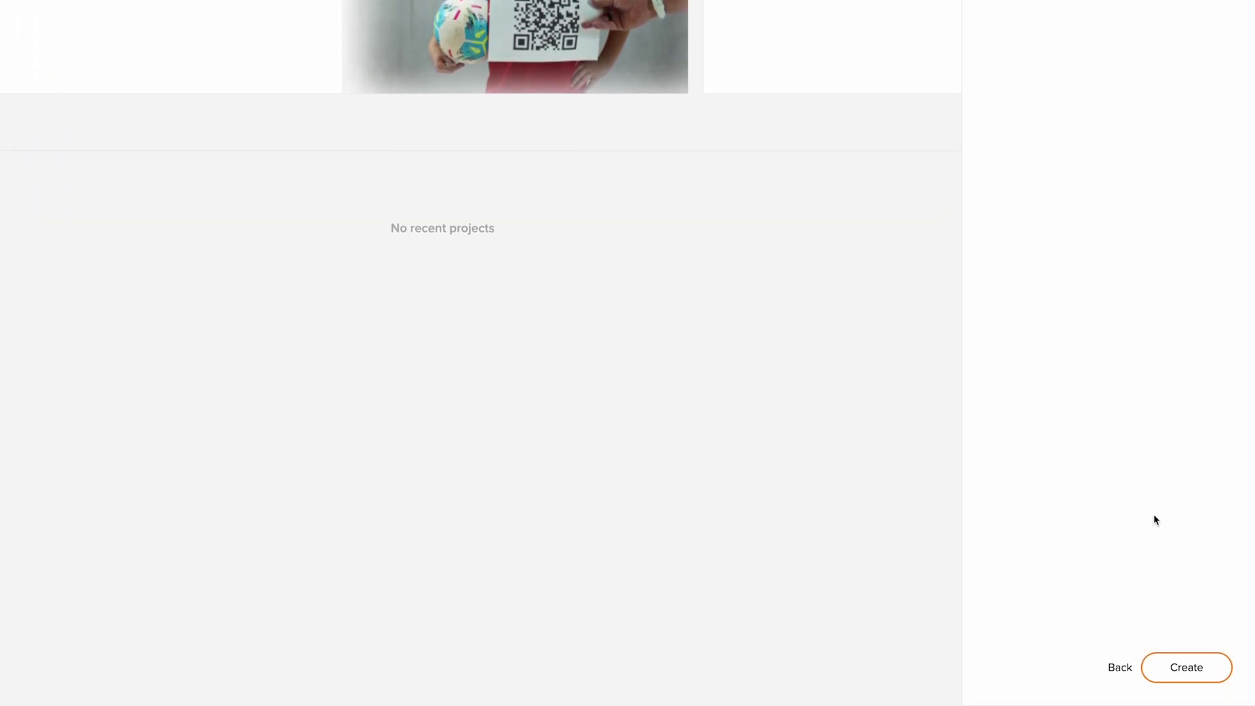
- Create the P.S. 85 project from the Fields step
click(1180, 667)
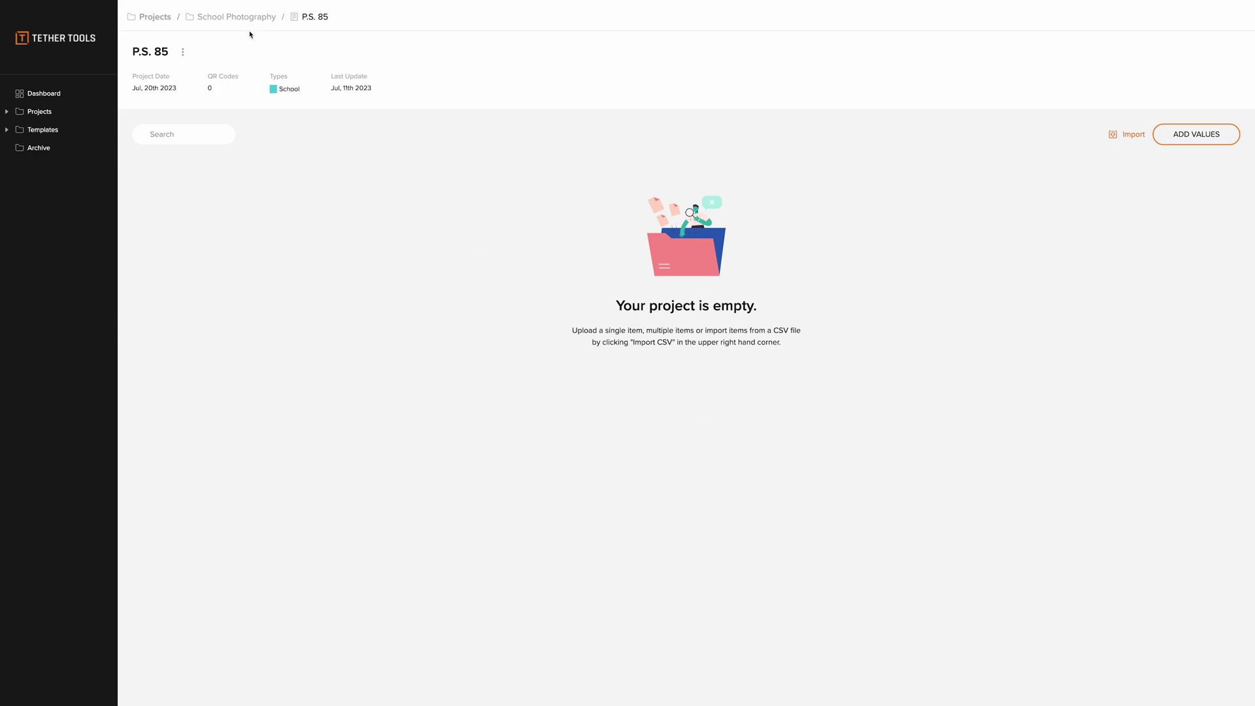
- Open the P.S. 85 project's actions menu and dismiss it again
click(183, 52)
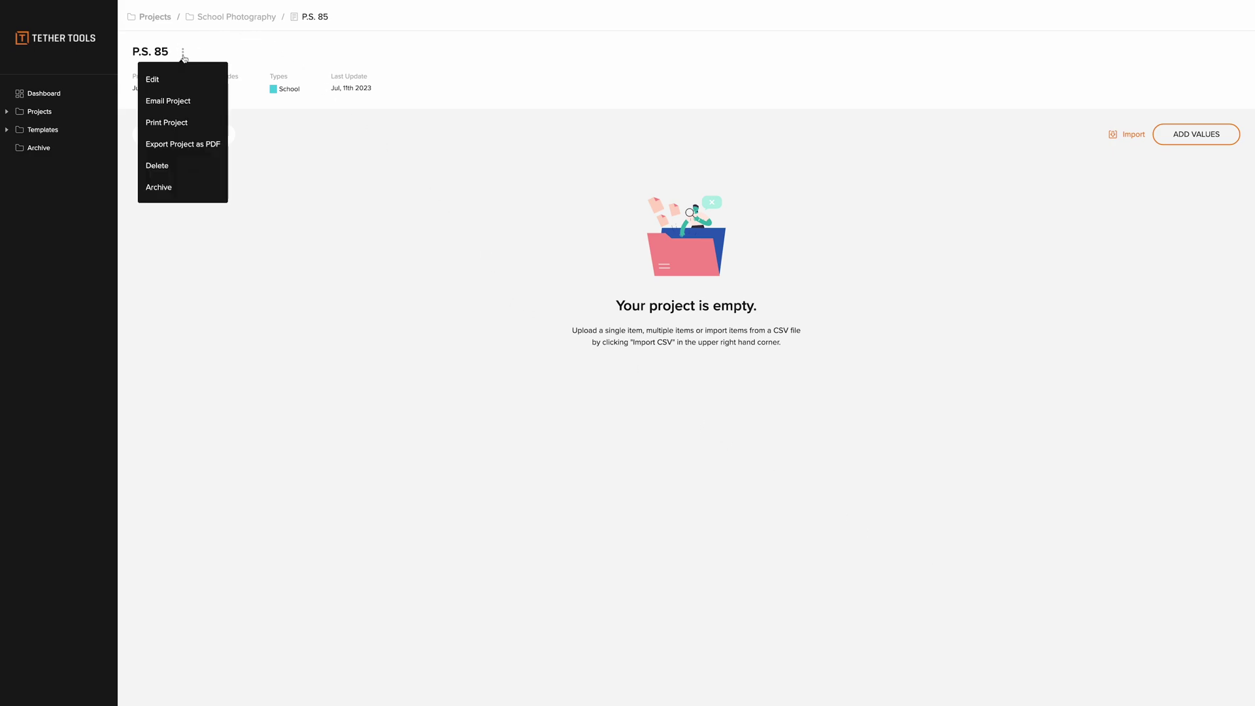
click(254, 220)
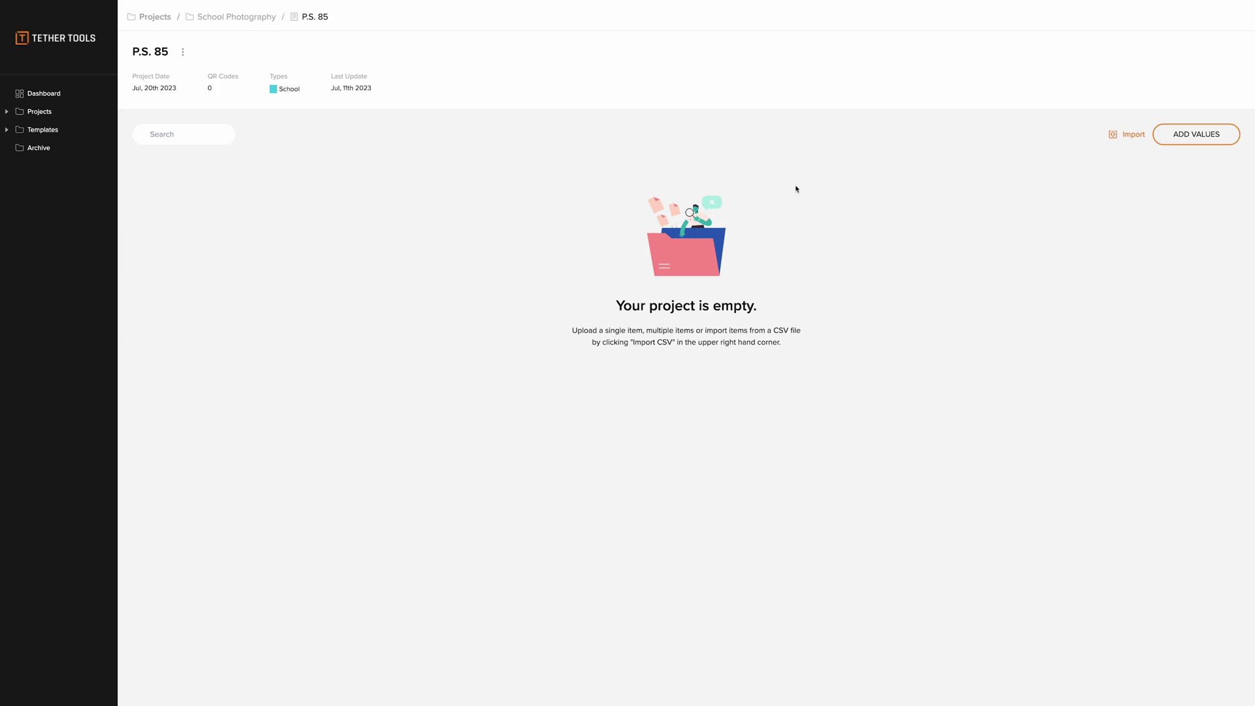
- Enter last name, first name and school PS 85 for the first two students
click(1170, 143)
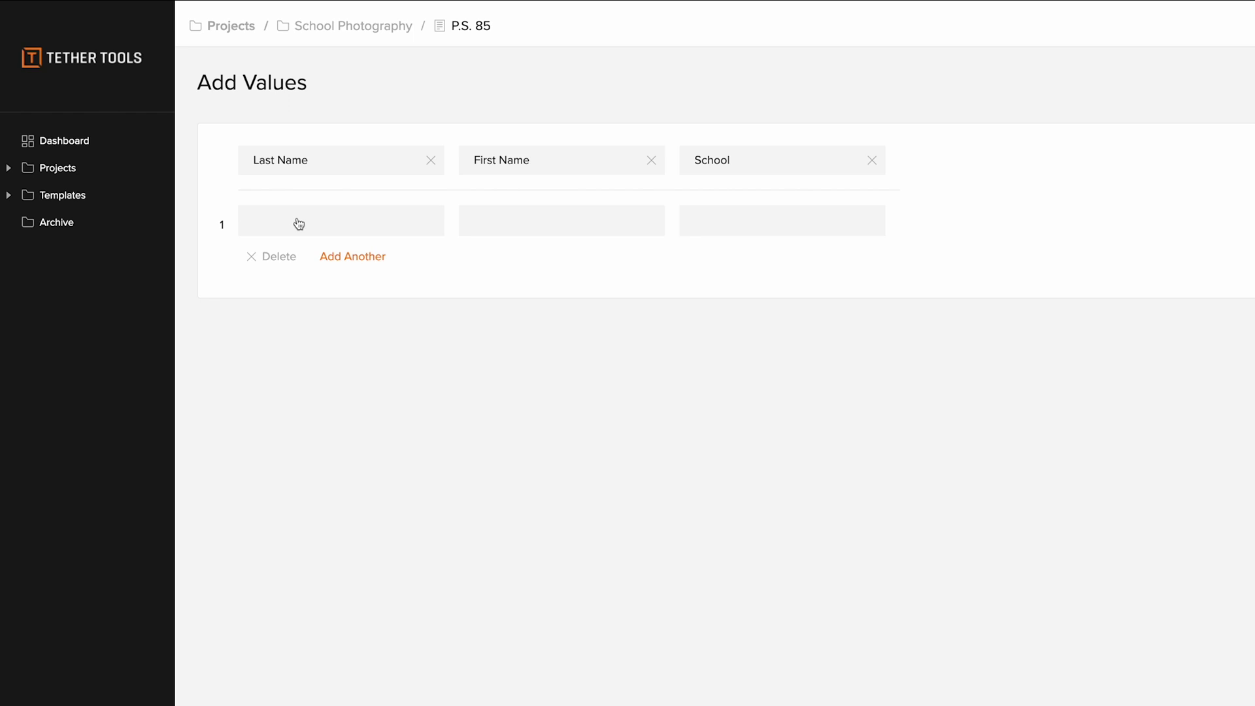
click(300, 225)
text(PS 85)
click(332, 256)
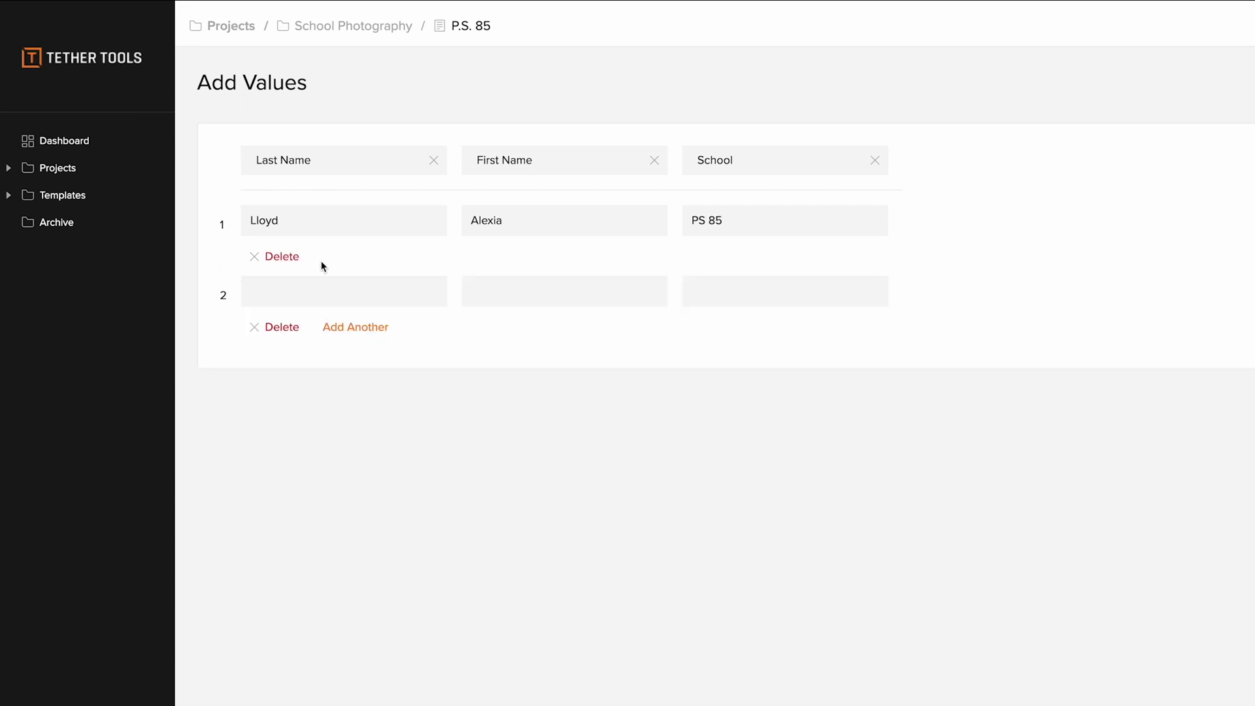
key(Tab)
key(Tab)
text(PS85)
- Add the third and fourth students with school PS 85, fixing row 2's school value
click(346, 327)
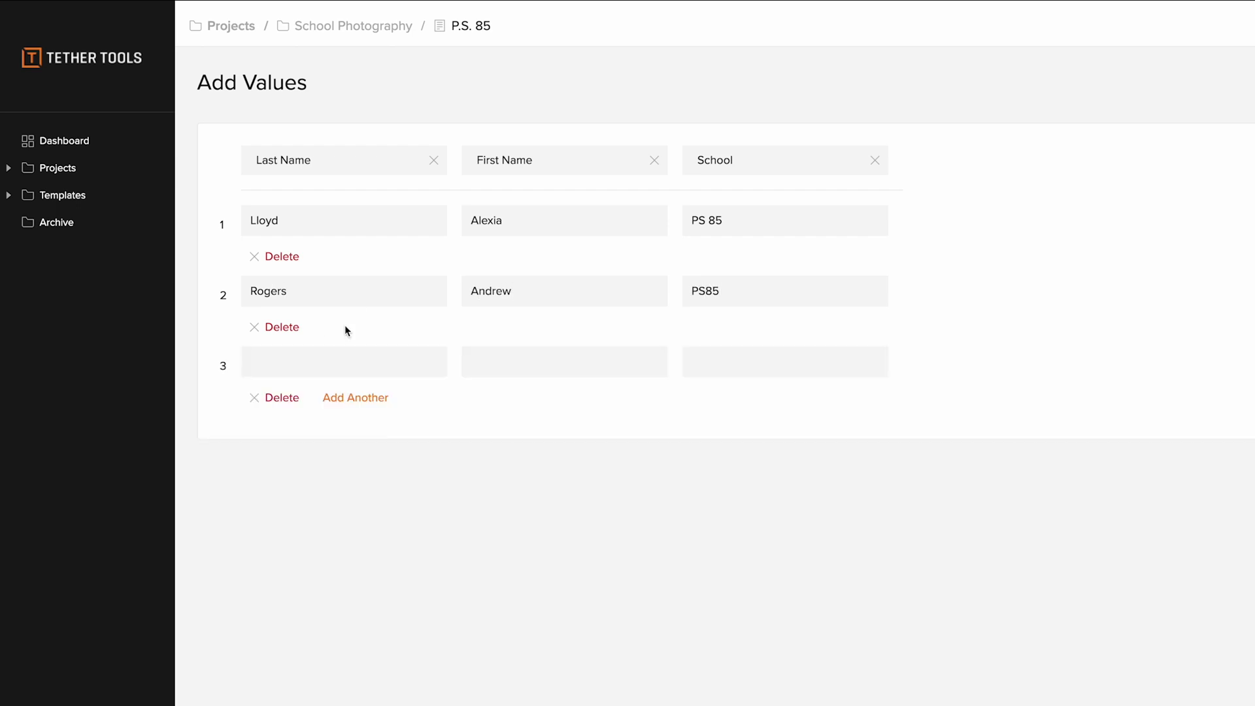
key(Tab)
key(Tab)
text(PS 85)
click(353, 397)
click(343, 439)
key(Tab)
key(Tab)
text(PS 85)
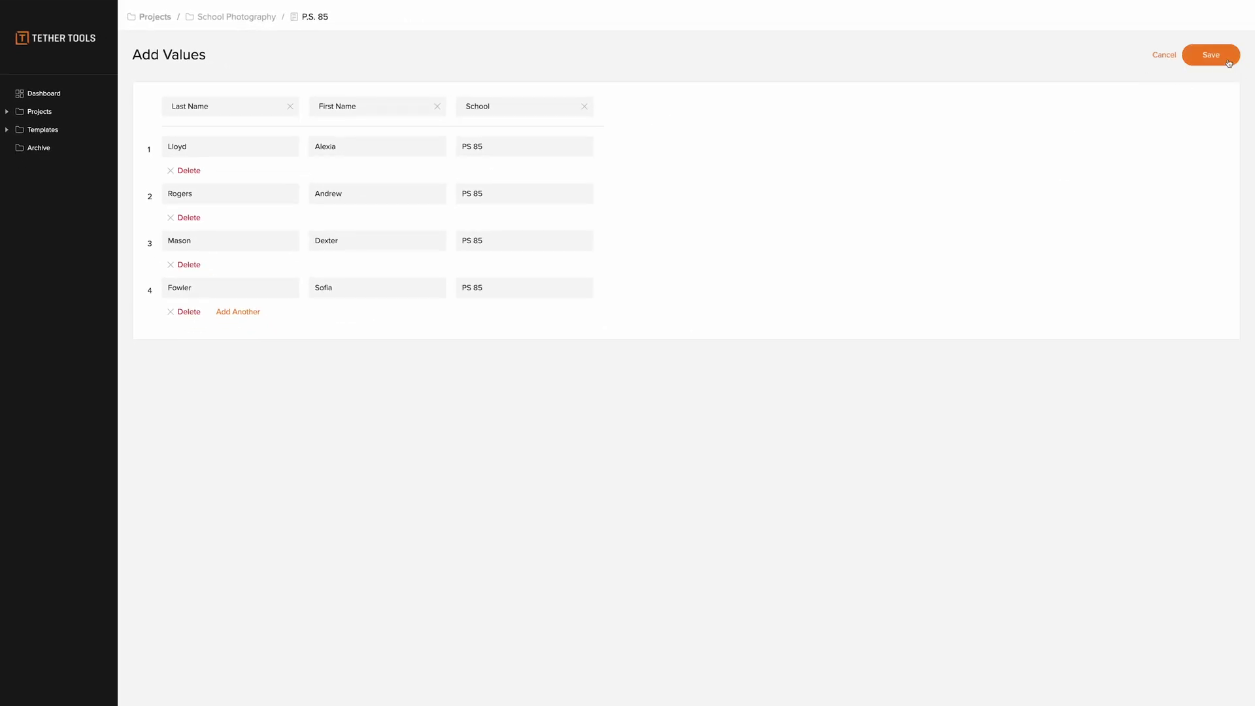
- Save the four student entries as QR codes in P.S. 85
click(1221, 56)
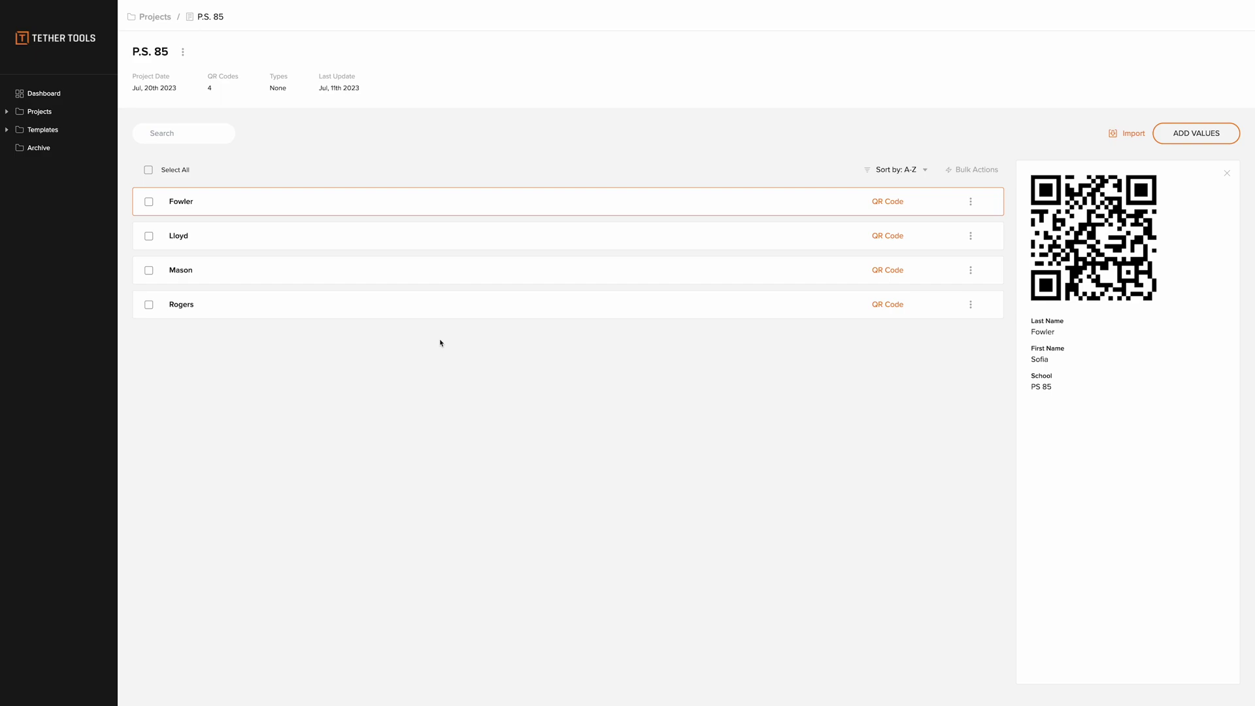
click(182, 52)
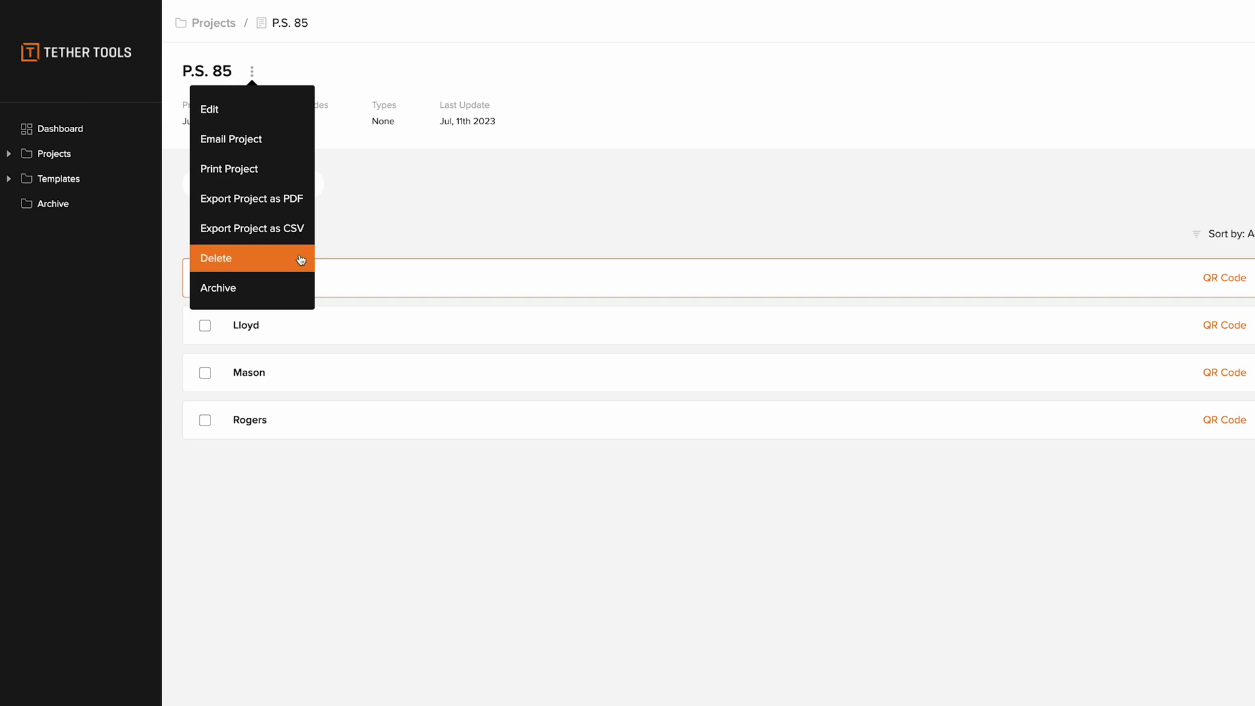
click(438, 230)
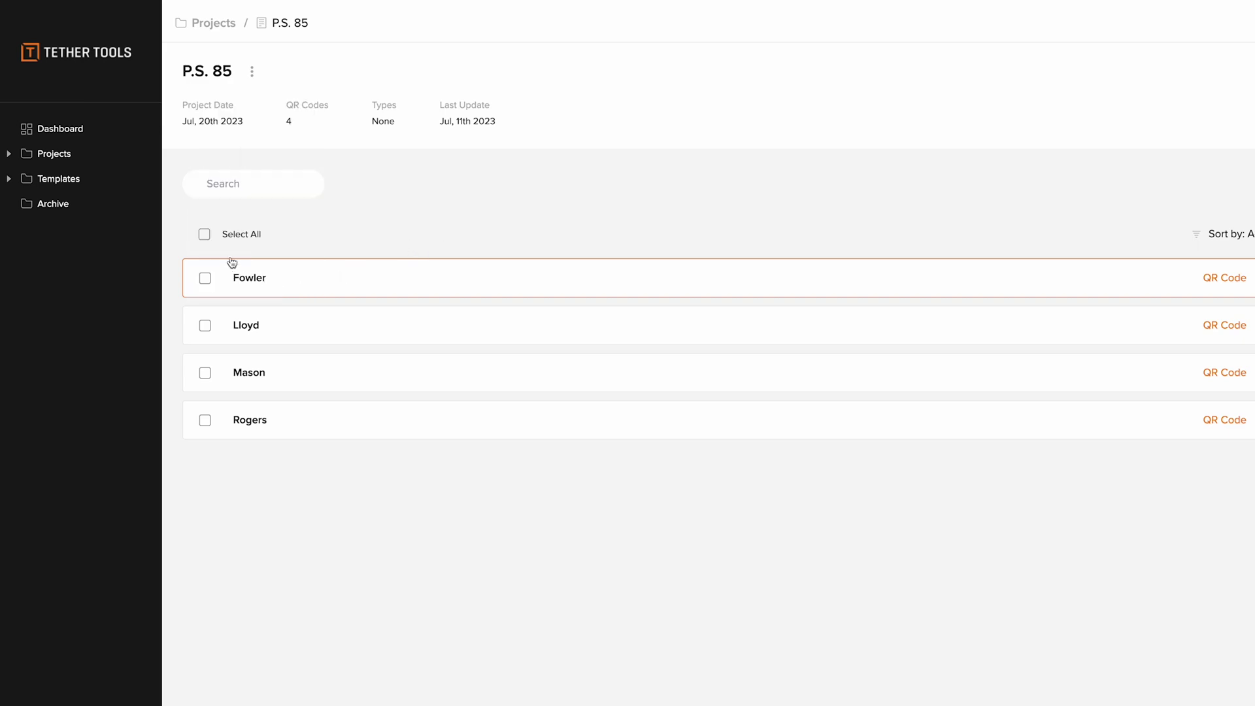
- Select only the third and fourth QR codes in the list
click(205, 235)
click(212, 280)
click(205, 327)
- Start a PDF export of P.S. 85, keeping four QR codes per page
click(252, 72)
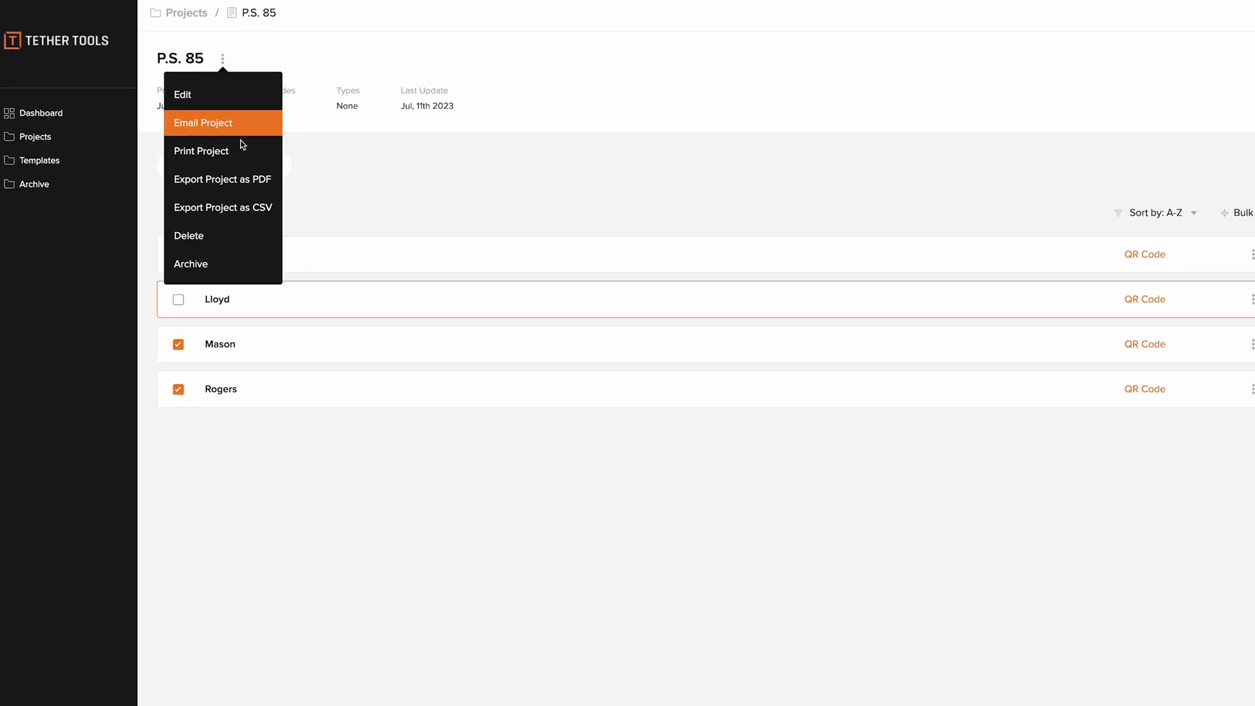
click(259, 191)
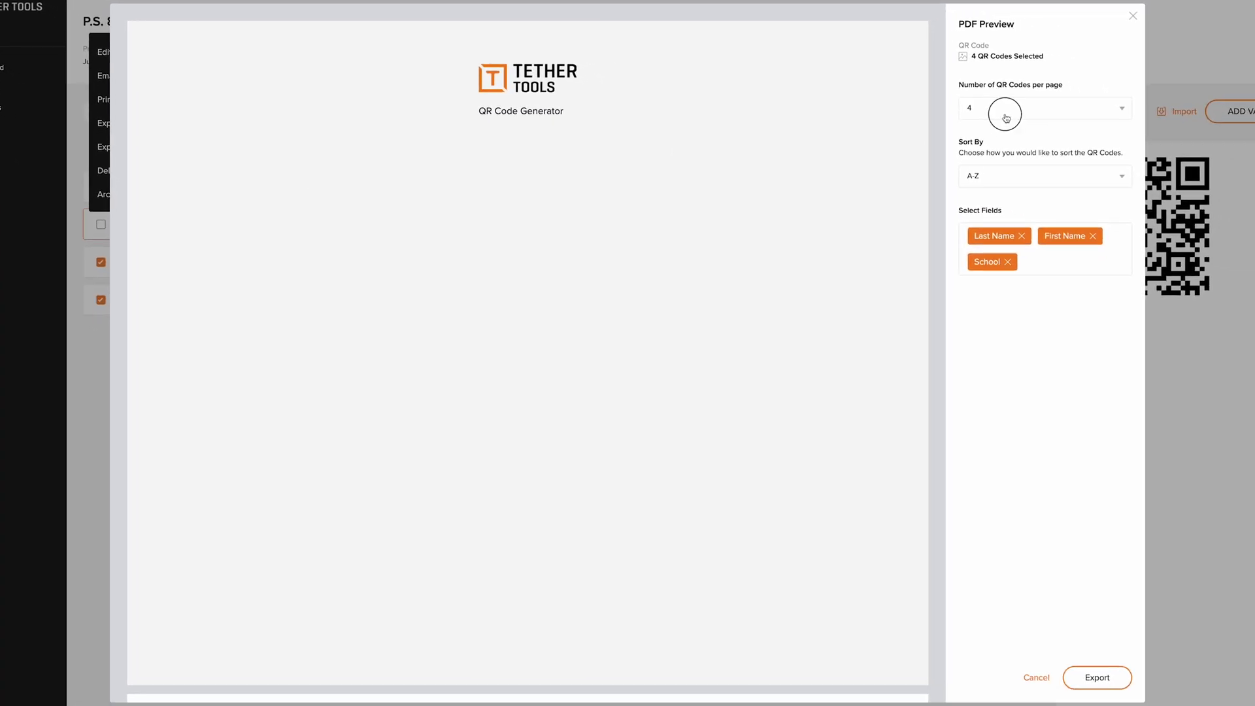
click(1065, 129)
click(1006, 118)
scroll(846, 226, down, 5)
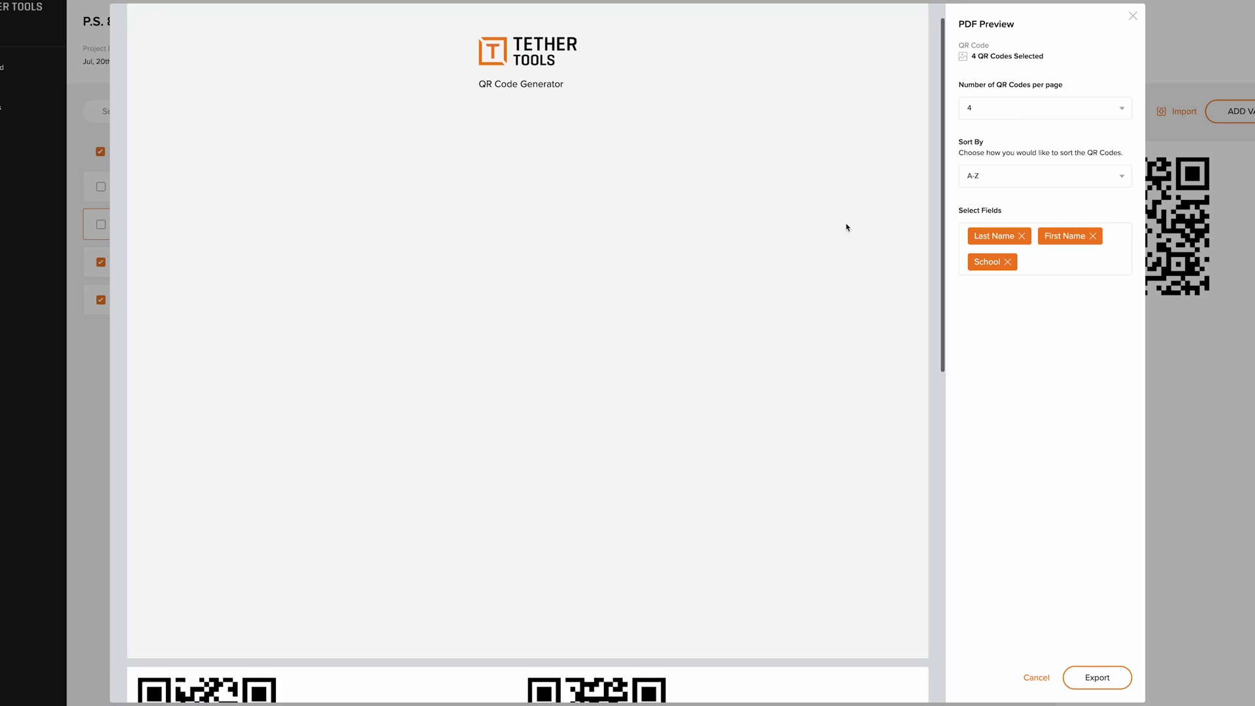
scroll(846, 227, down, 1)
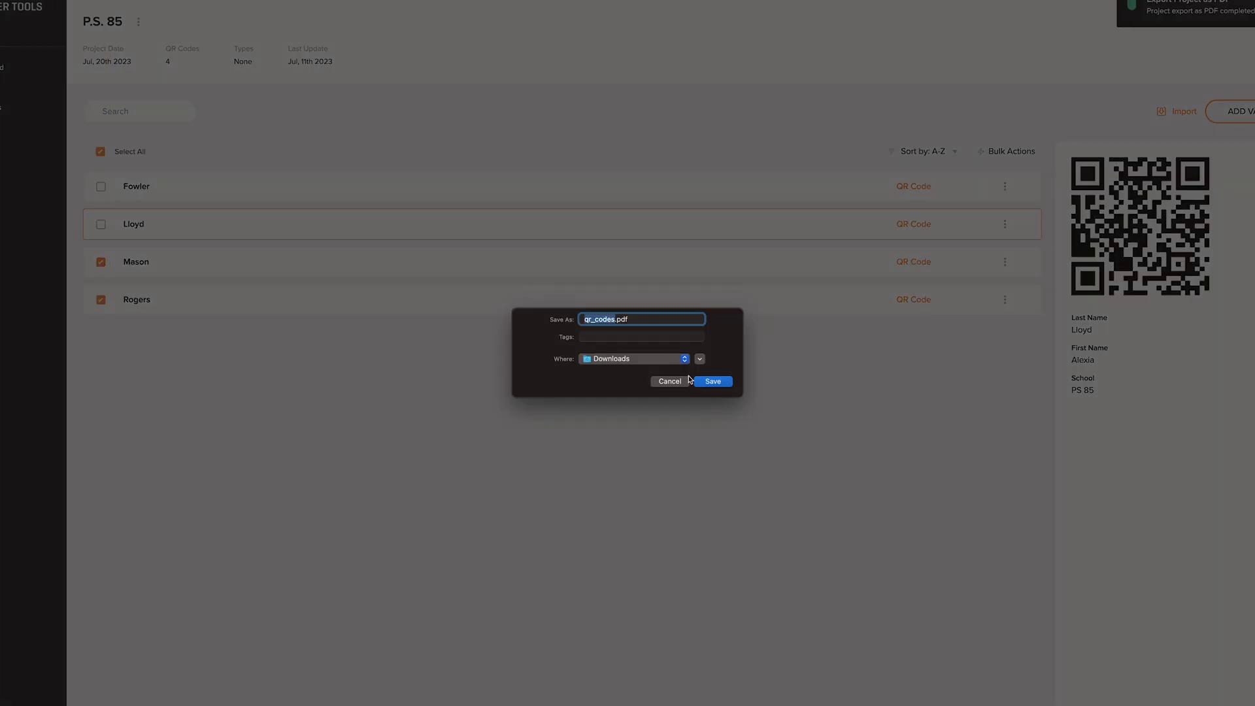
- Save the exported QR code PDF as qr_codes.pdf in the Desktop folder
click(677, 360)
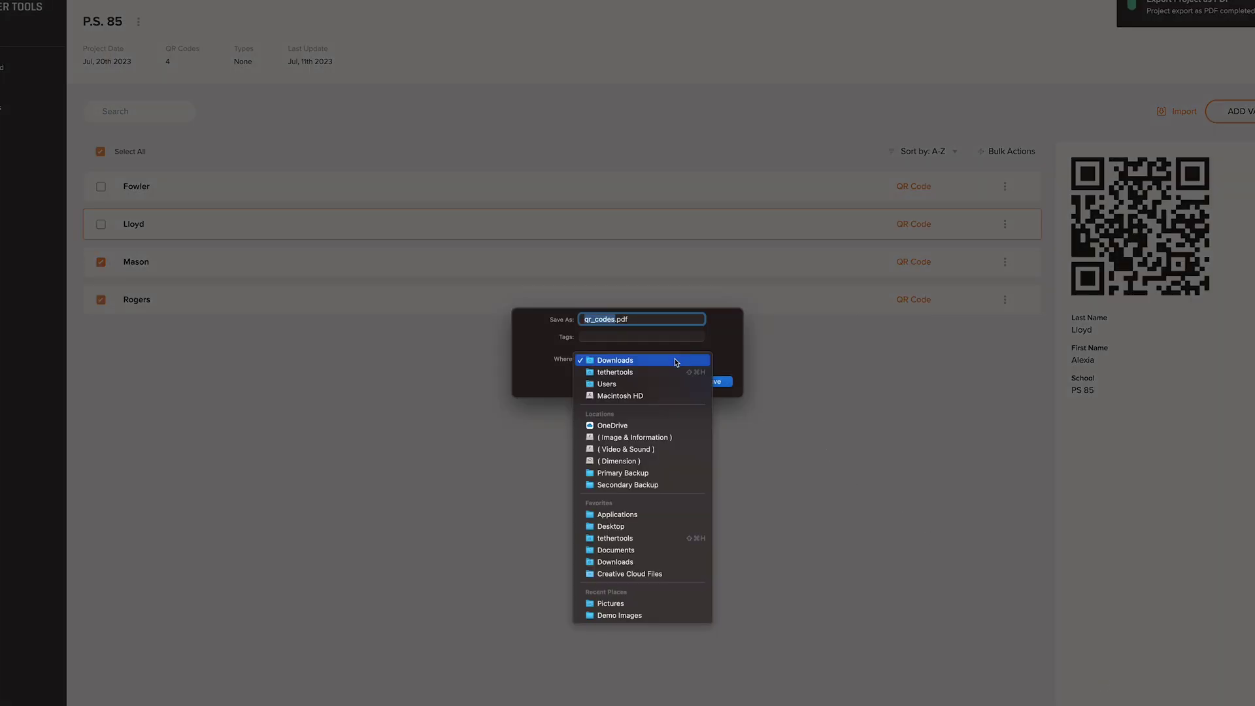
click(647, 526)
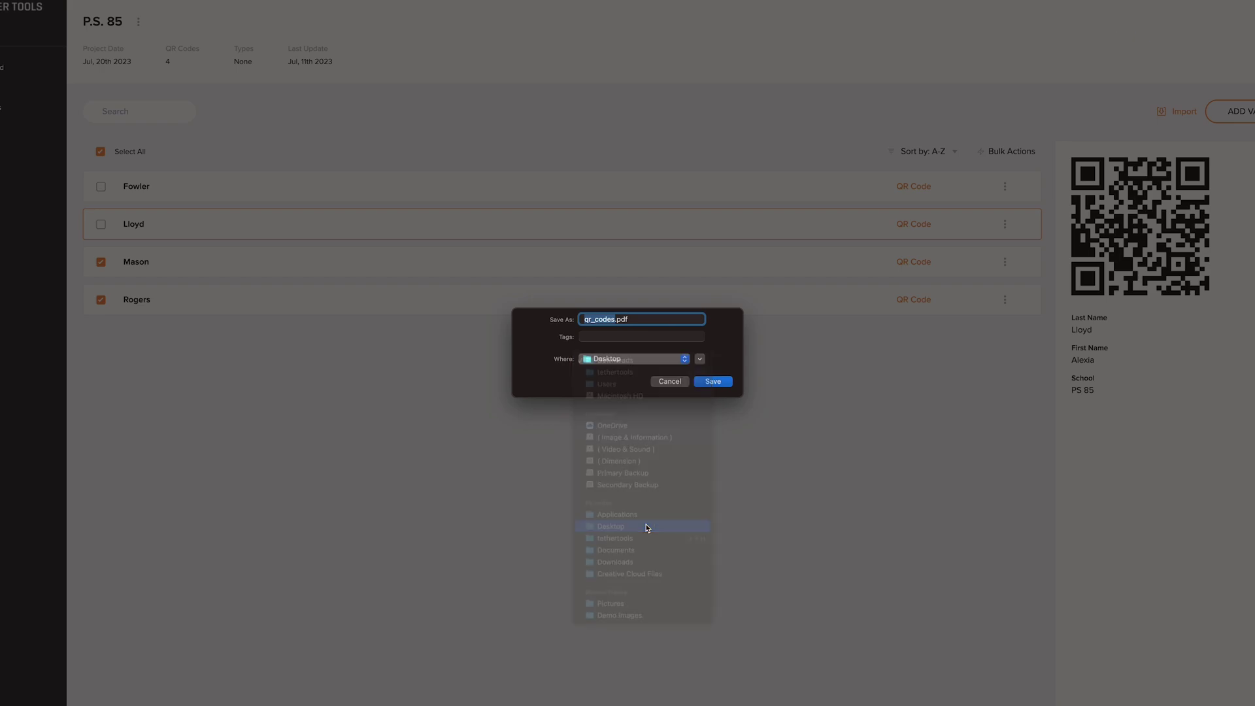
click(717, 383)
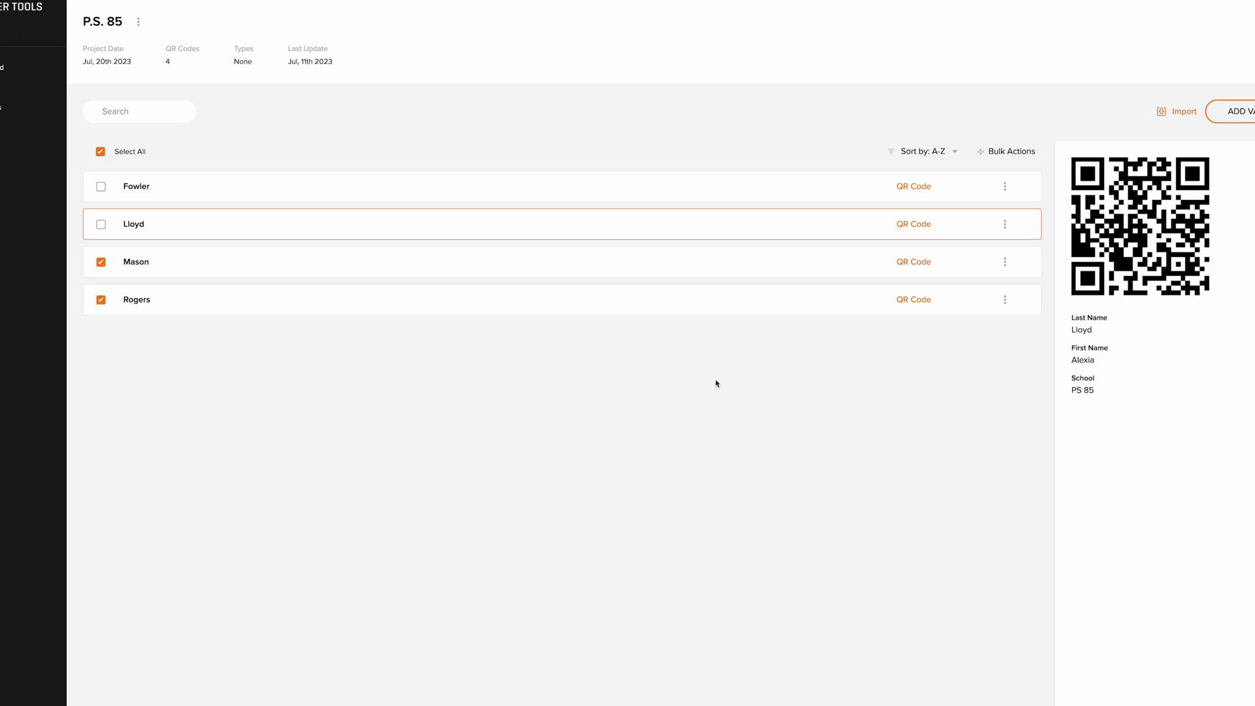
- From the dashboard, start a new project named 'Imported Names' tagged as School type
click(19, 72)
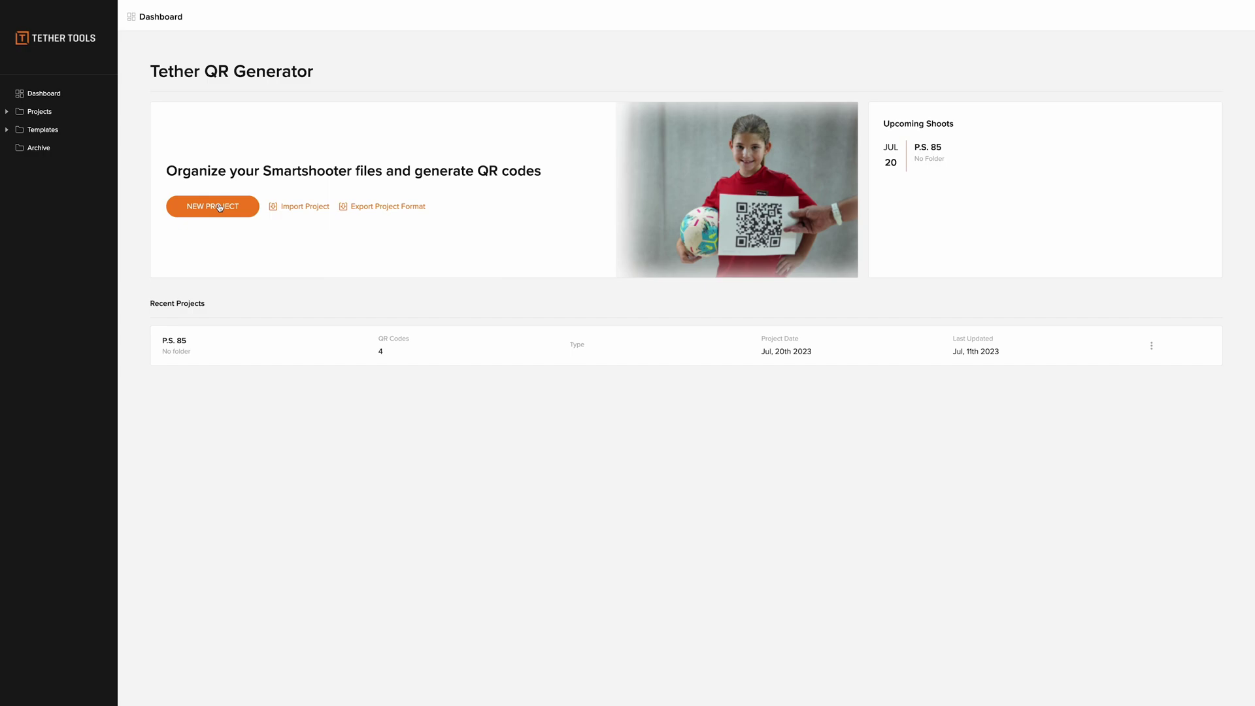
click(220, 208)
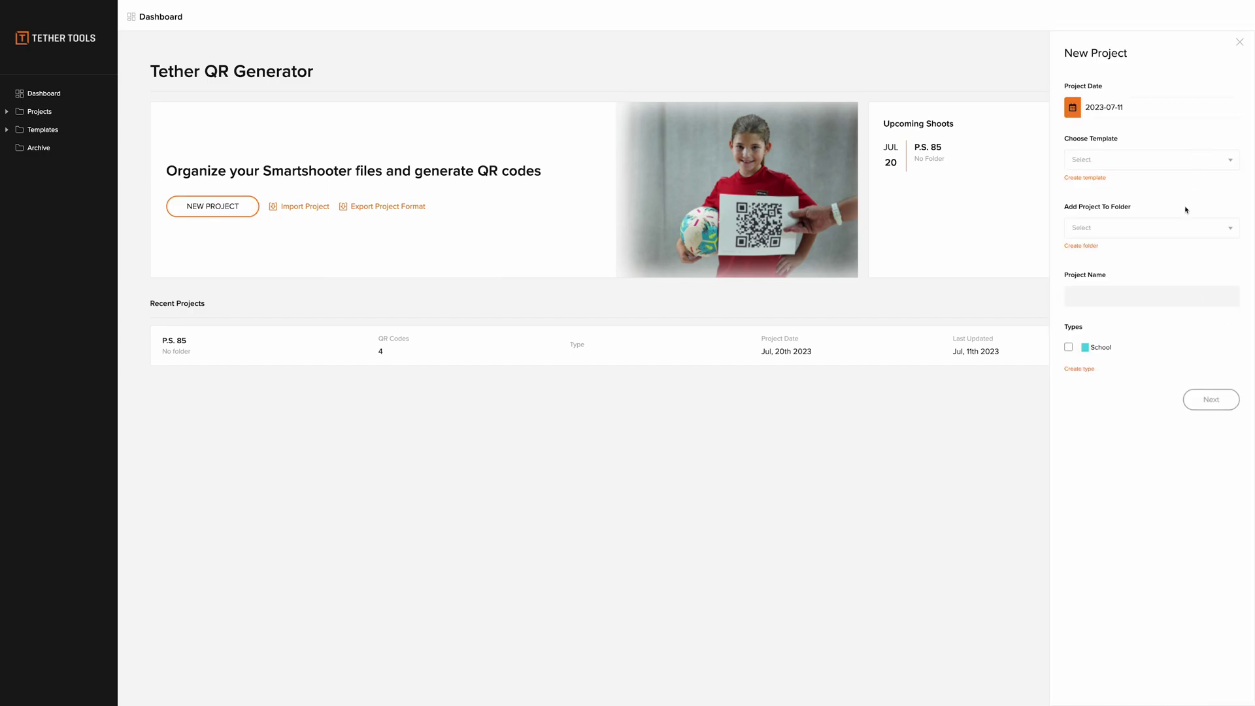
click(1131, 296)
text(Imported Names)
click(1070, 348)
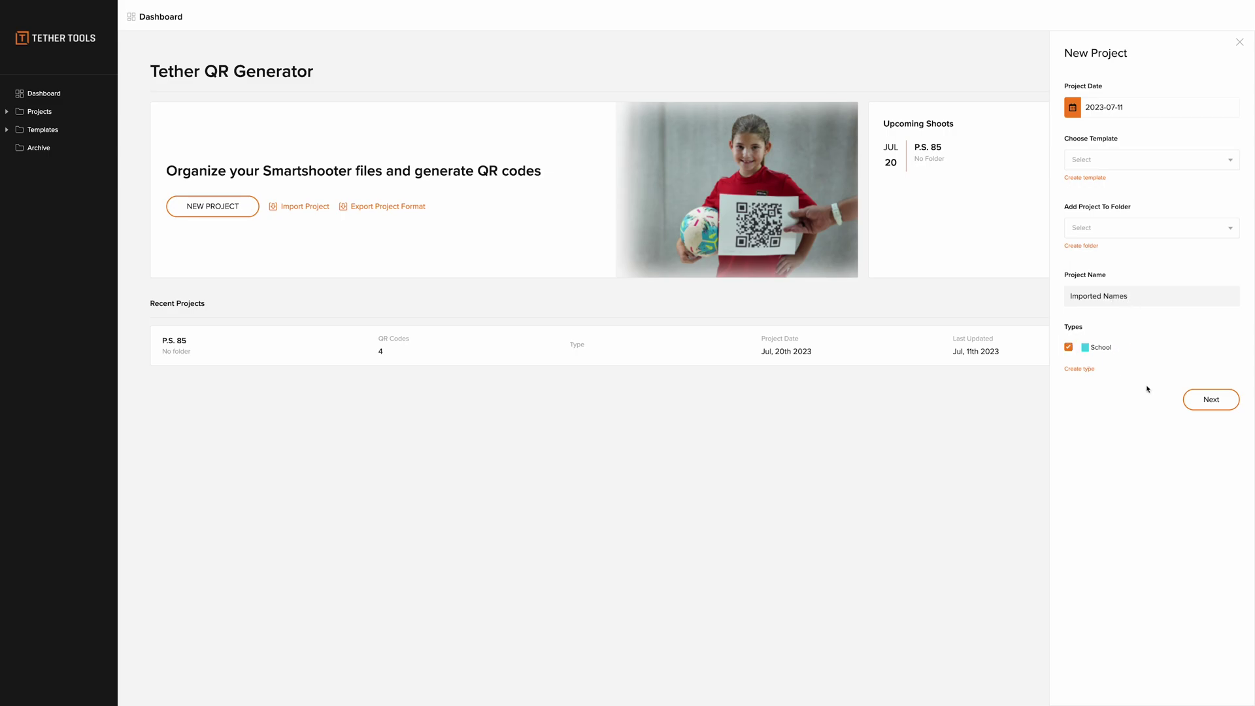
- Give the project a single 'Names' field and create it
click(1190, 397)
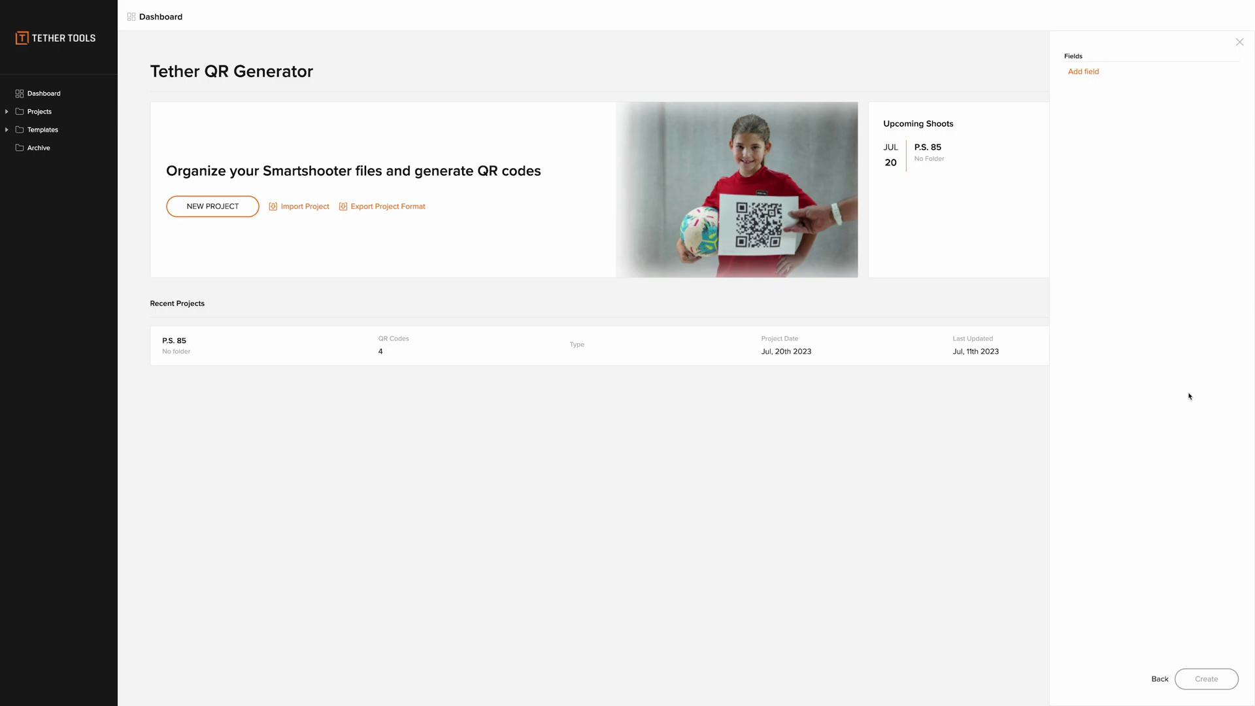
click(1097, 75)
text(Names)
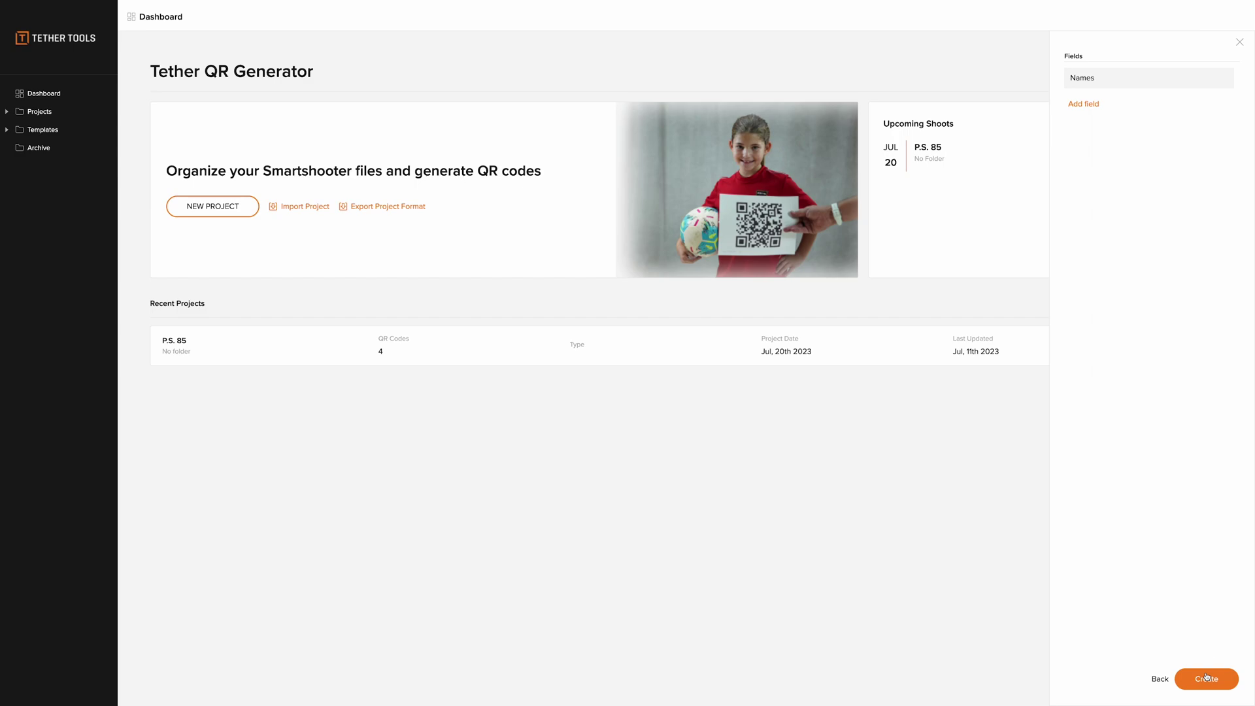
click(1206, 678)
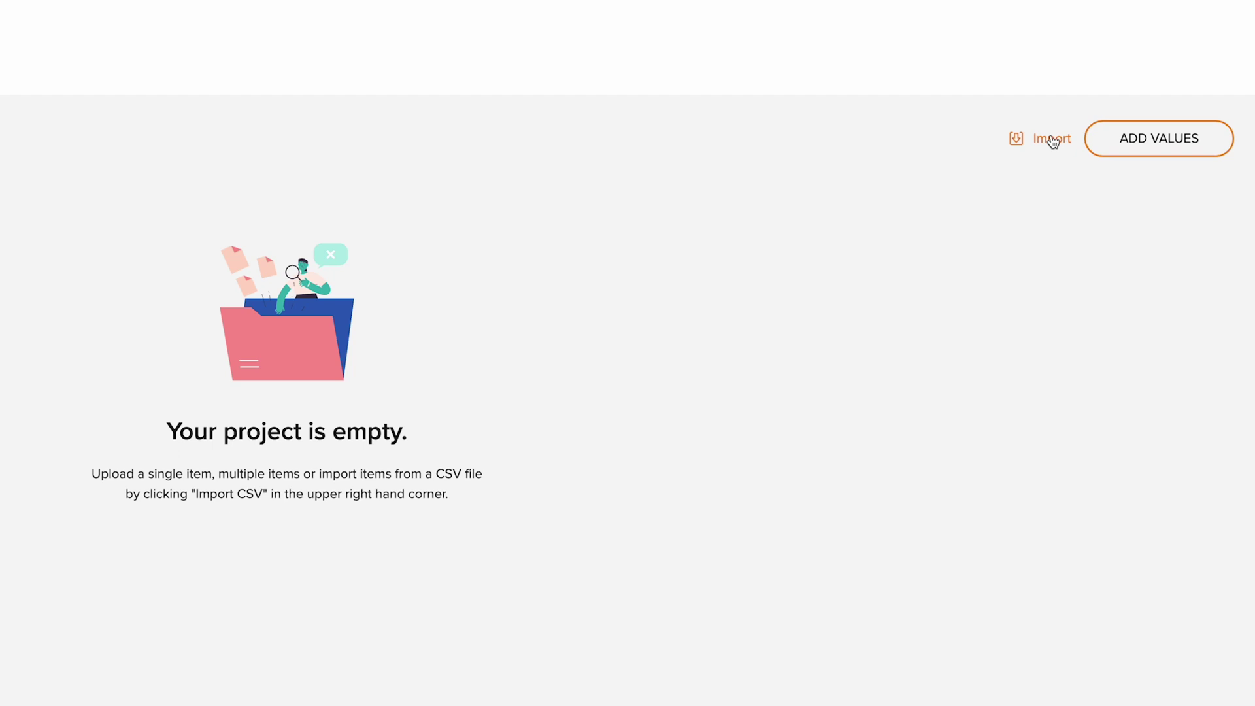
- Import the names from NameList.csv, check the list, and publish them as QR codes
click(1133, 135)
click(732, 134)
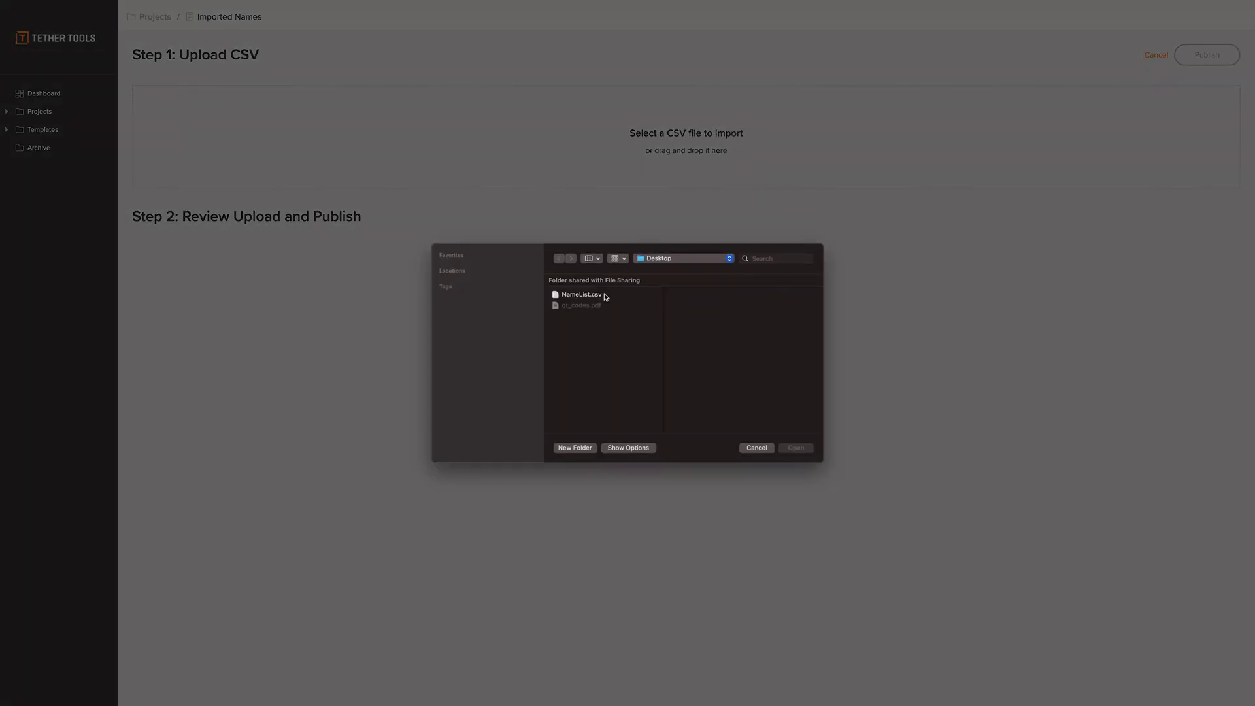
click(607, 296)
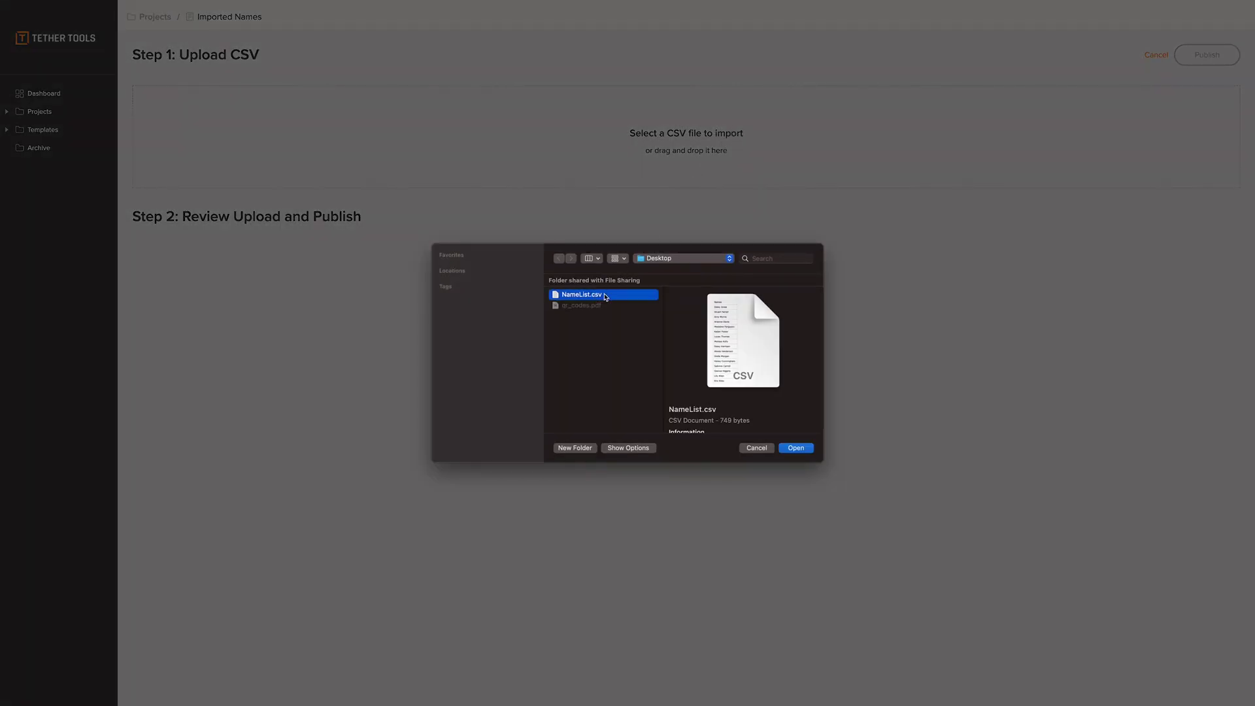
click(796, 448)
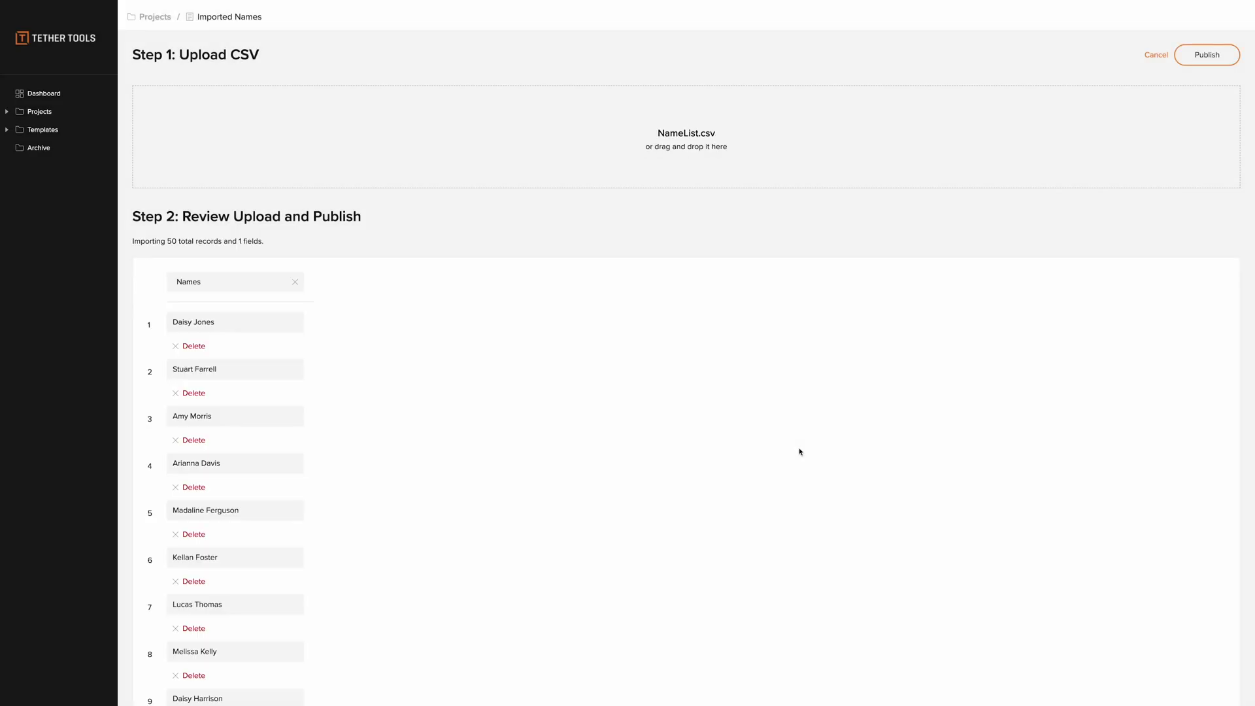
scroll(1124, 327, down, 3)
scroll(1123, 327, up, 3)
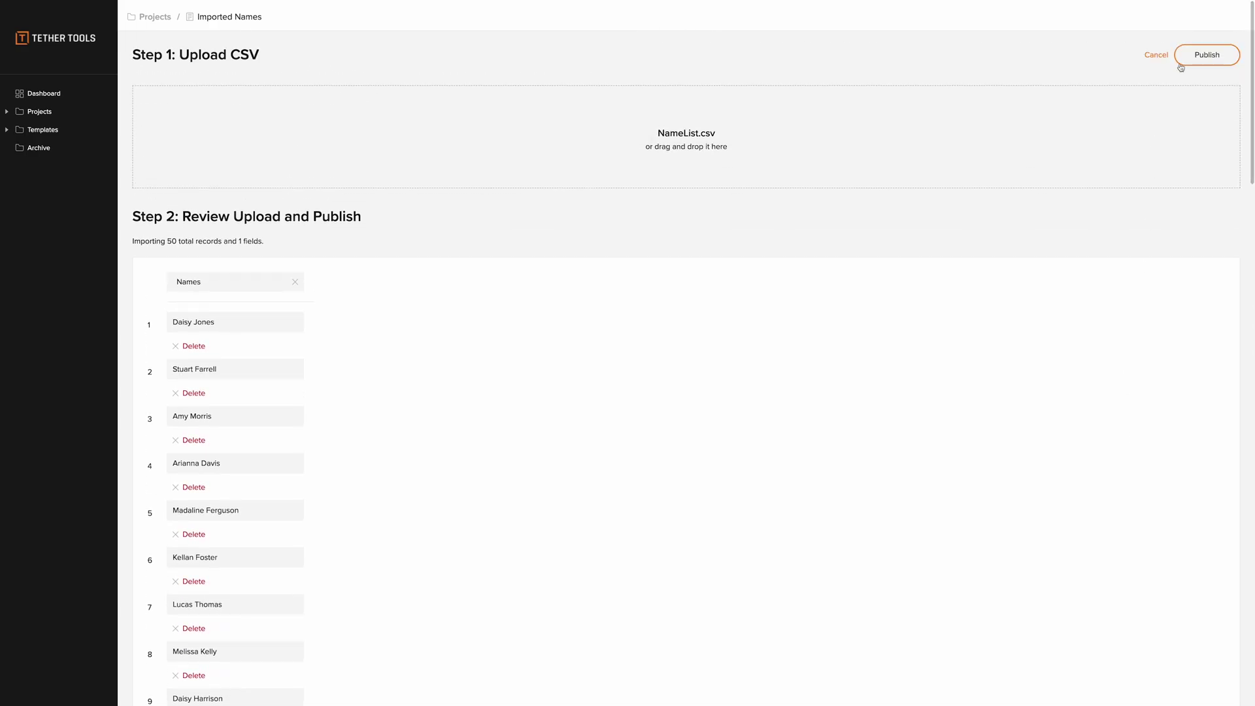
click(1201, 56)
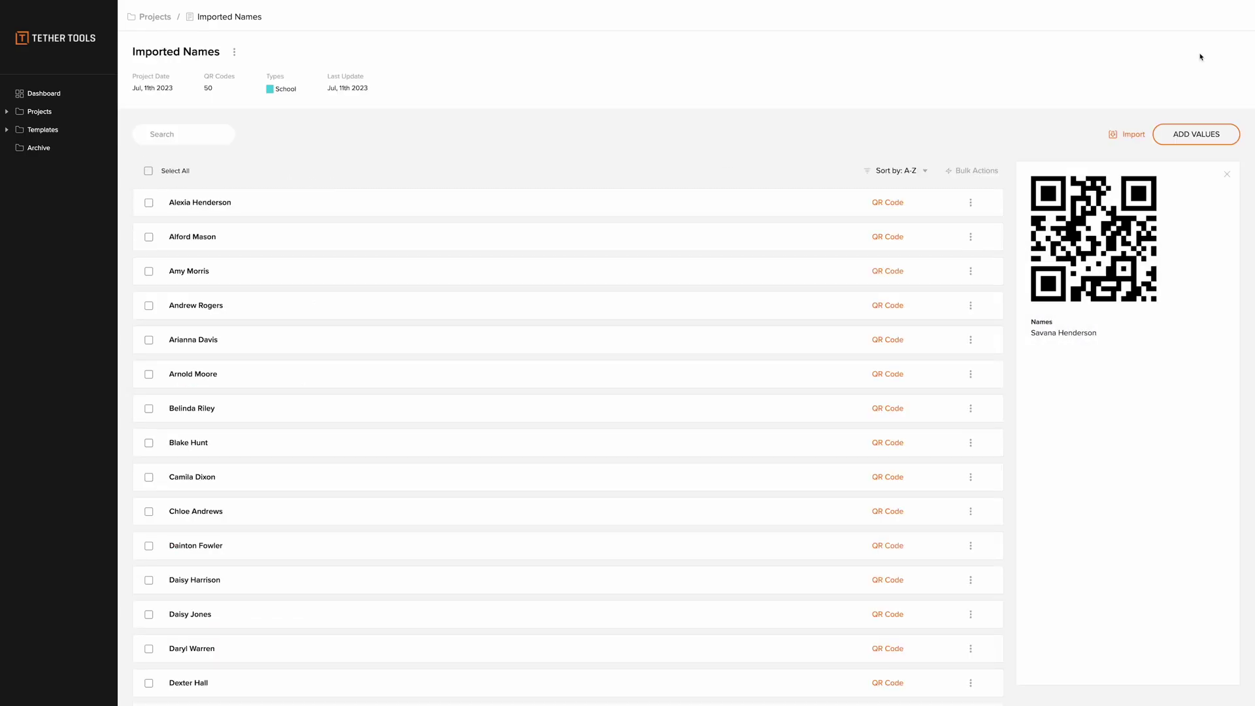
- Preview the QR code of the second imported name, then the tenth
click(556, 244)
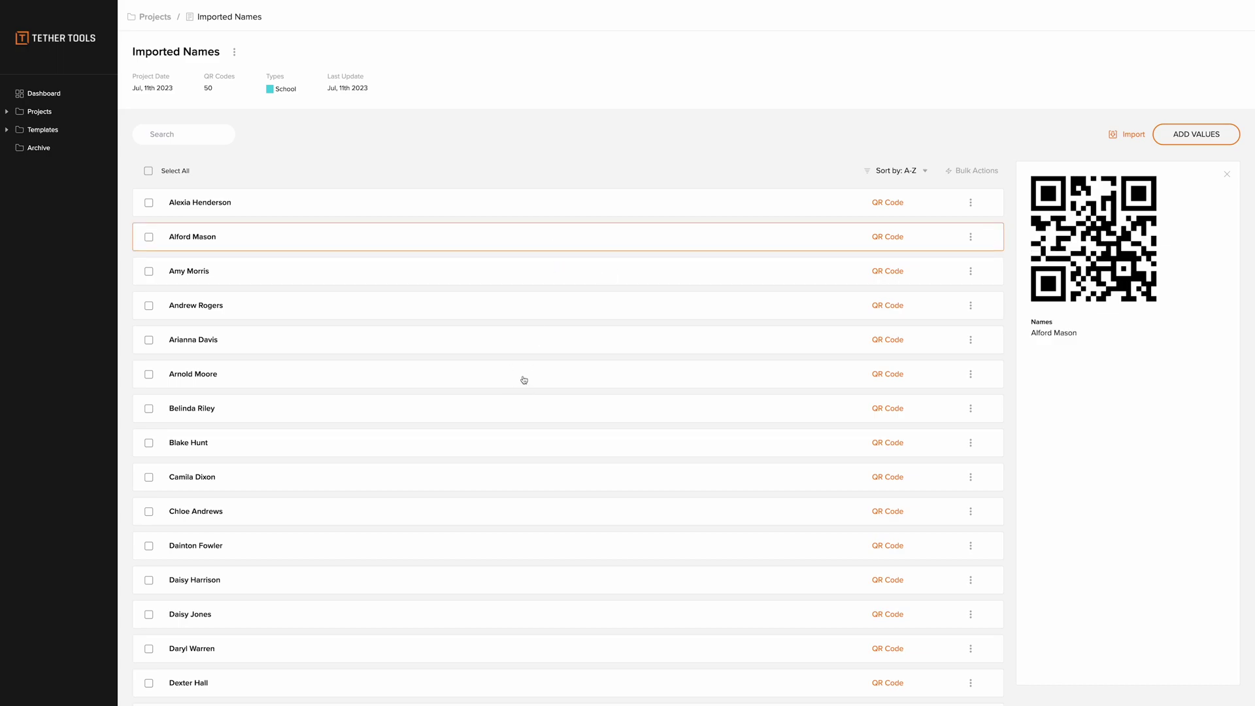
click(493, 512)
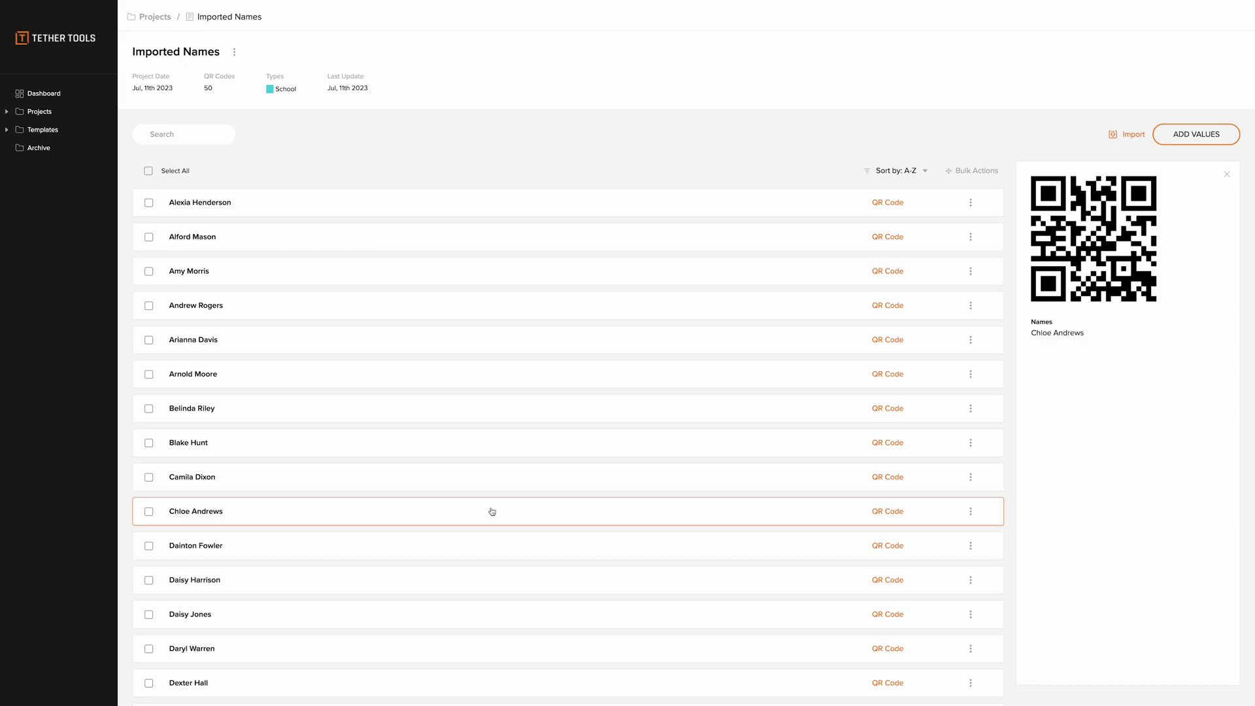
- Switch to Smart Shooter 5 and inspect the Barcode value in the Session panel
key(super+Tab)
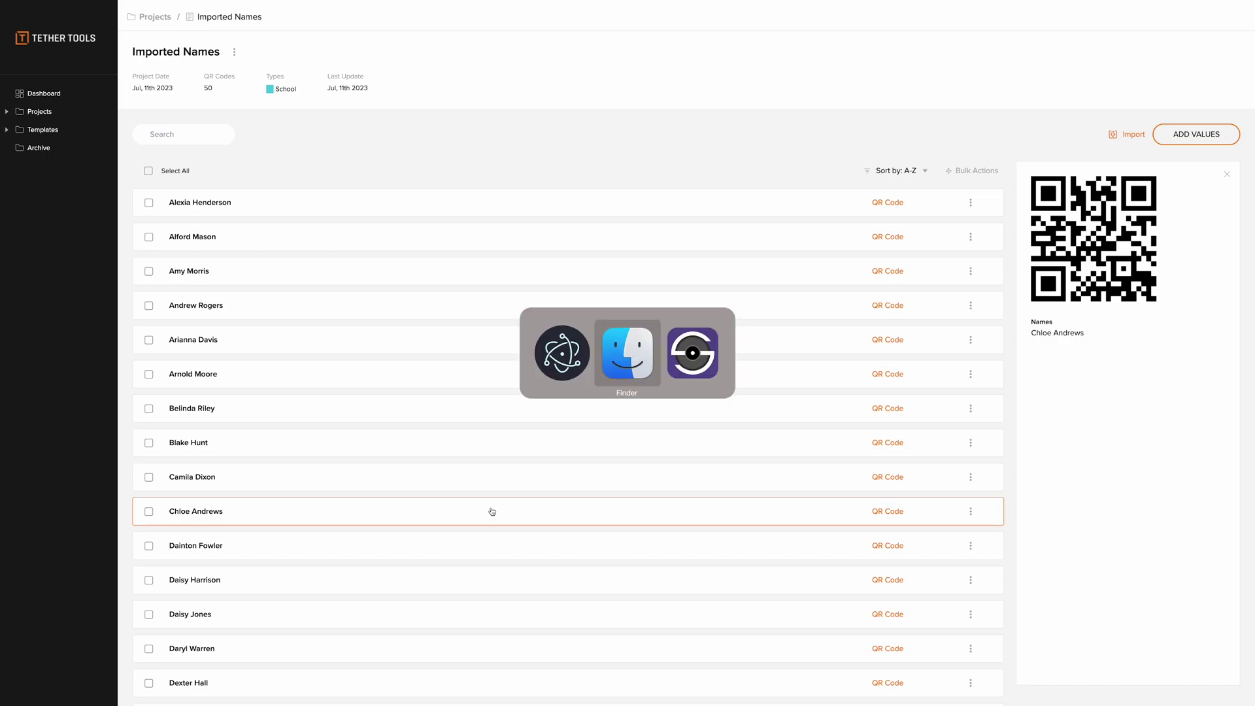
key(super+Tab)
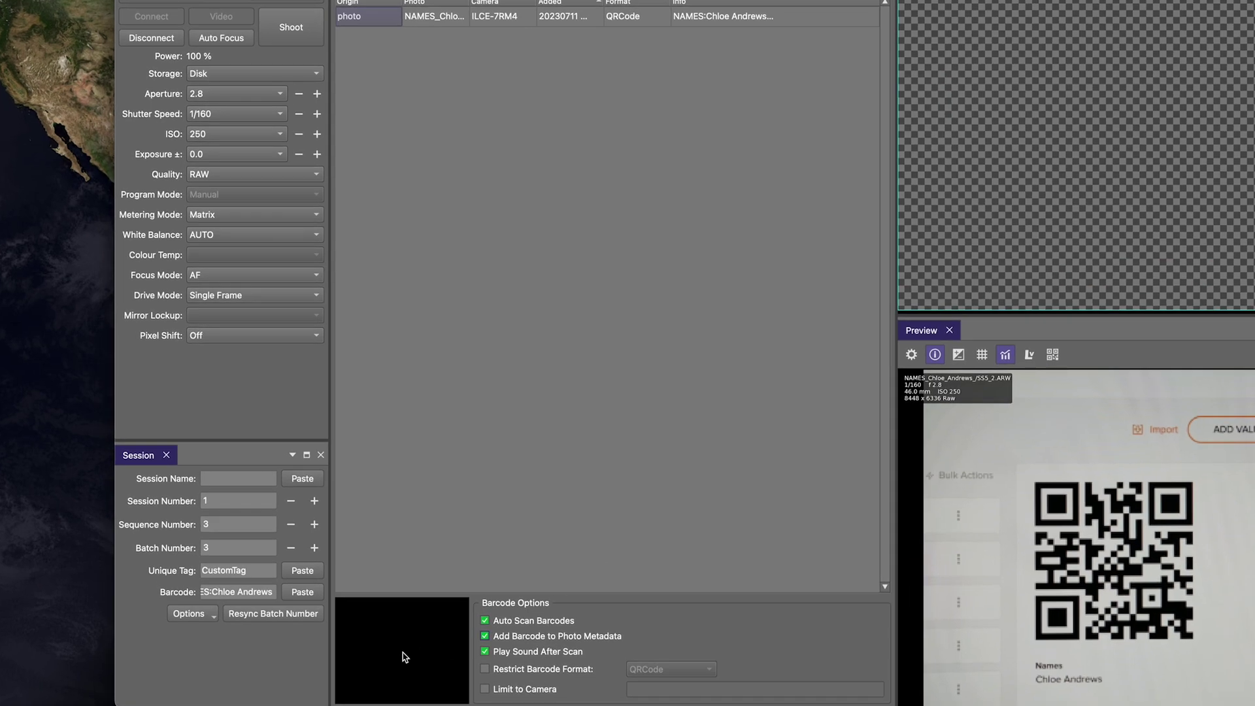
click(251, 592)
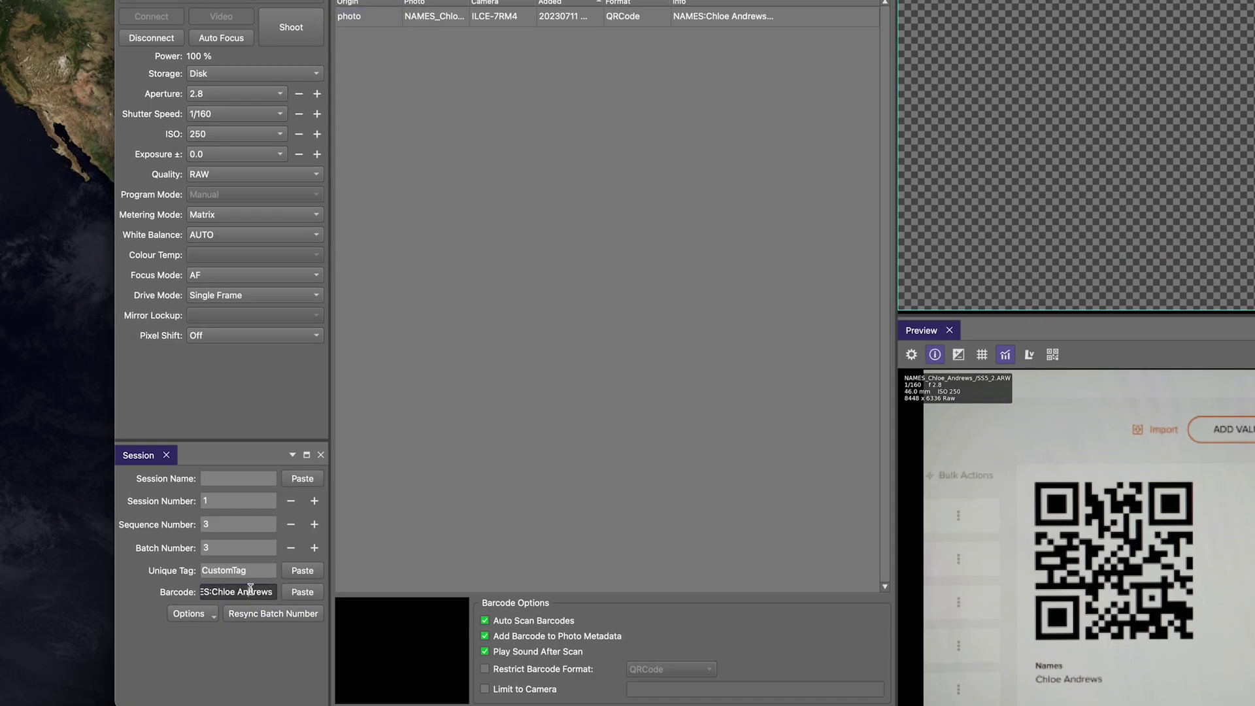